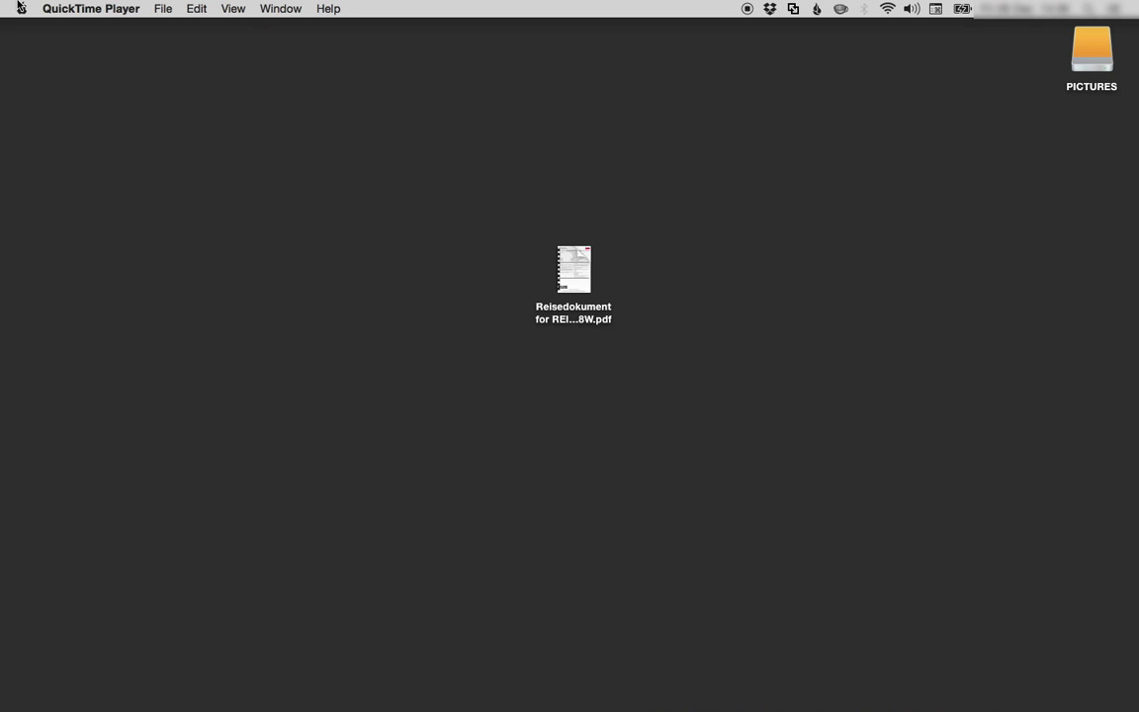
Check the Mac's serial number in About This Mac, then close the overview
left_click(20, 8)
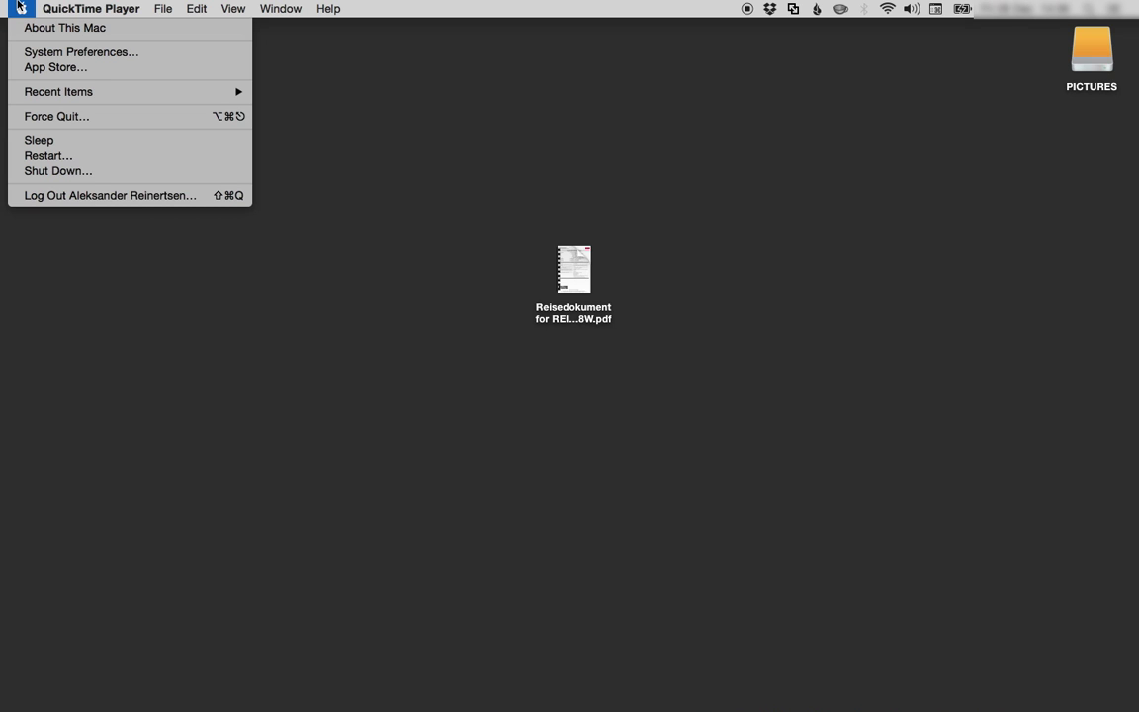
left_click(36, 28)
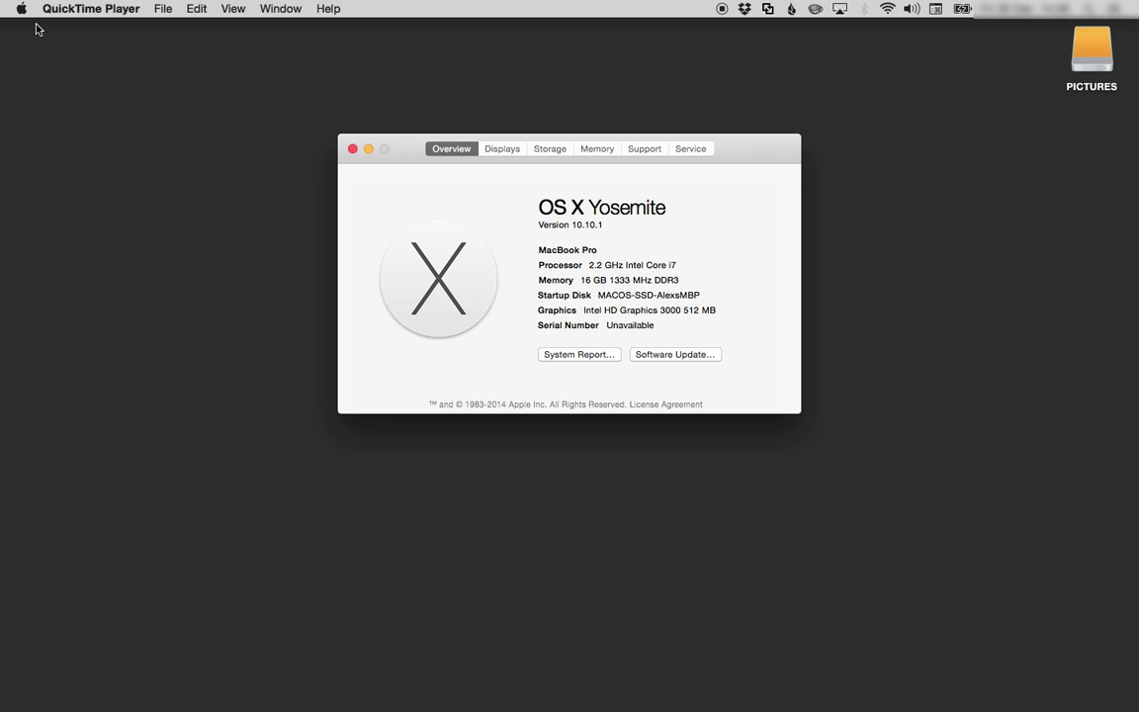
left_click(352, 149)
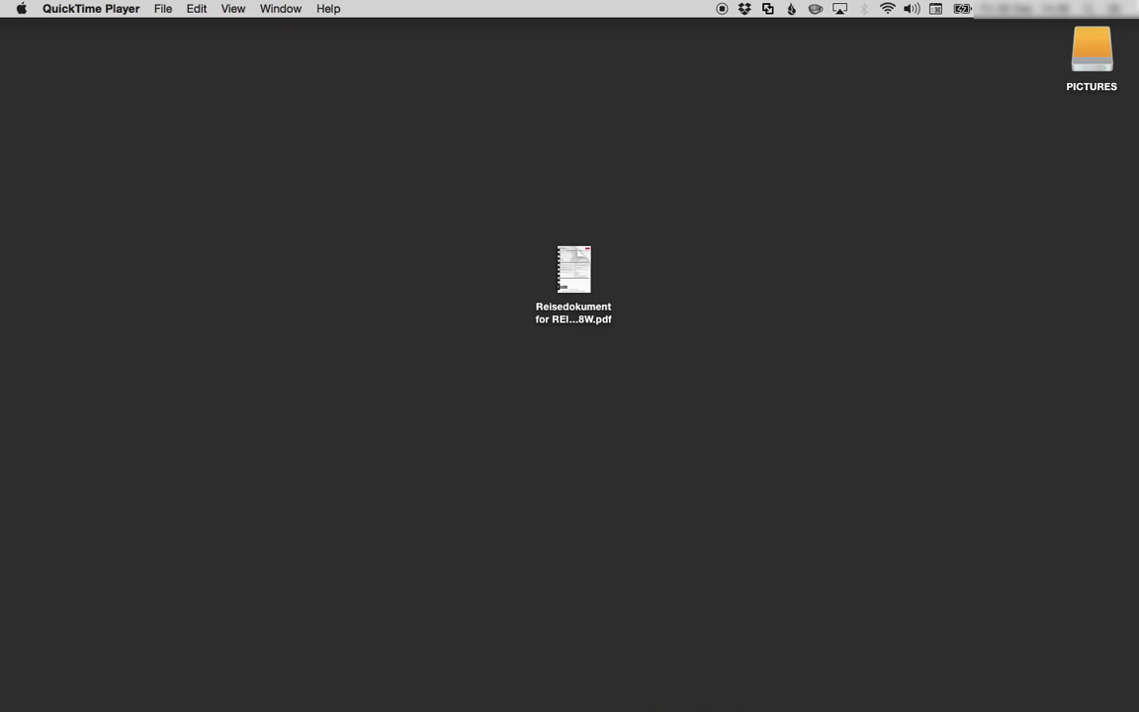
Launch Safari through Spotlight and load rogersm.net
key("super+space")
type("sa")
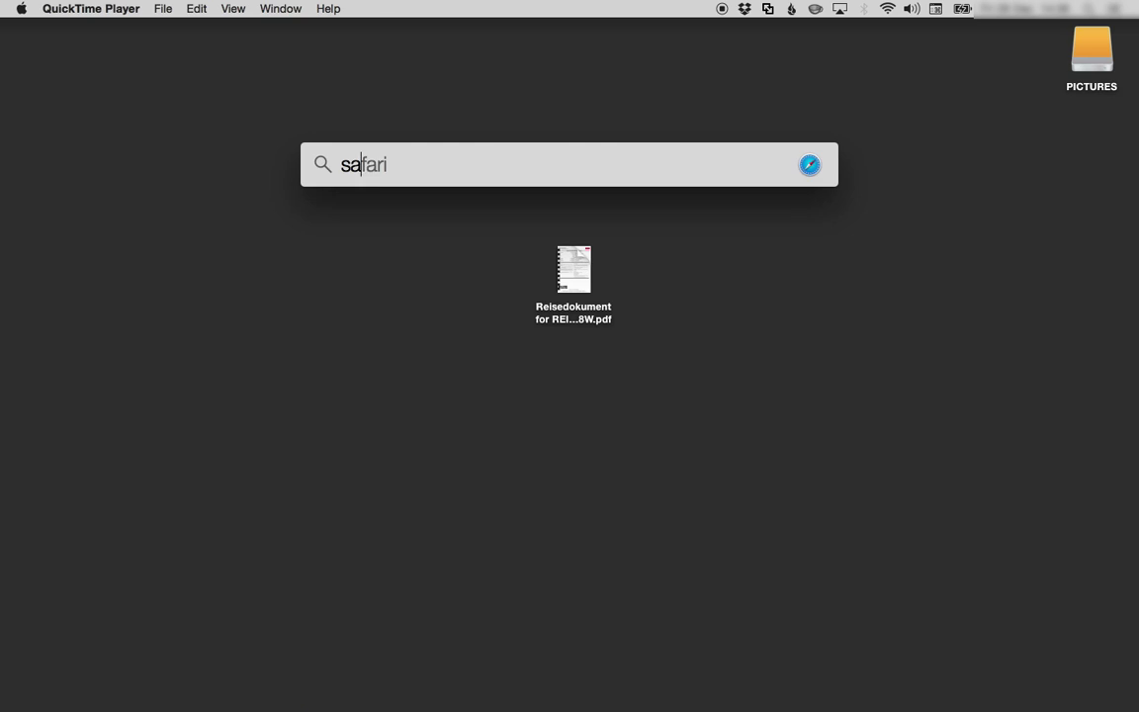
key("Return")
left_click(570, 33)
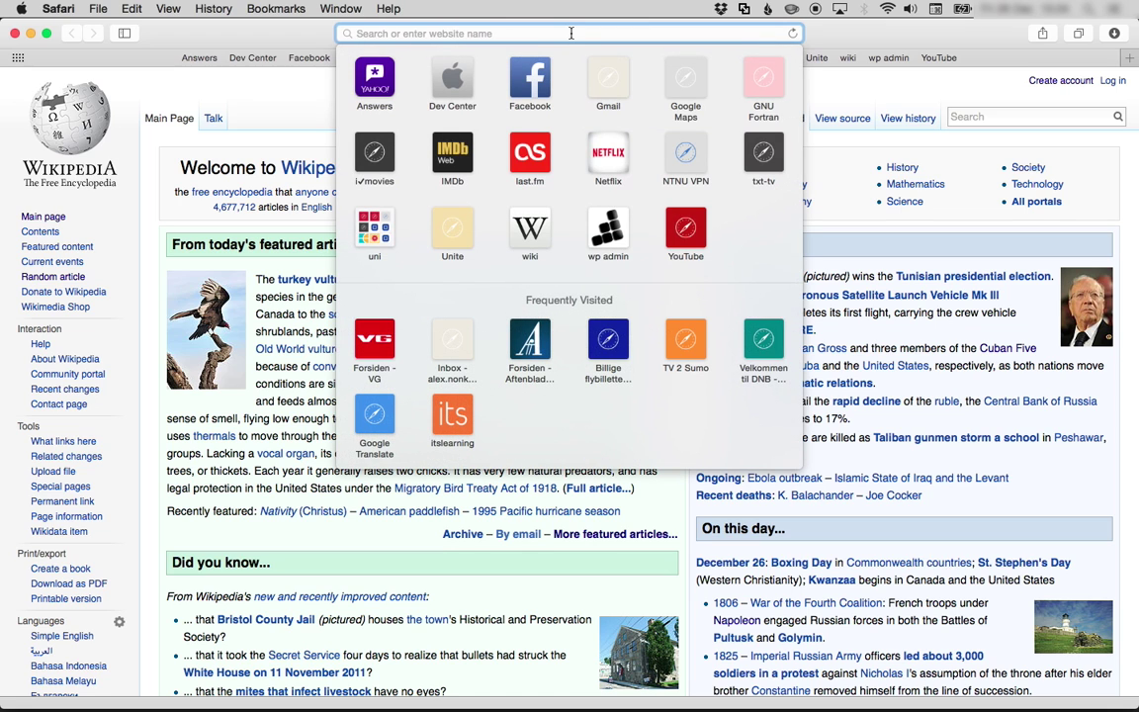
type("rogersm.net")
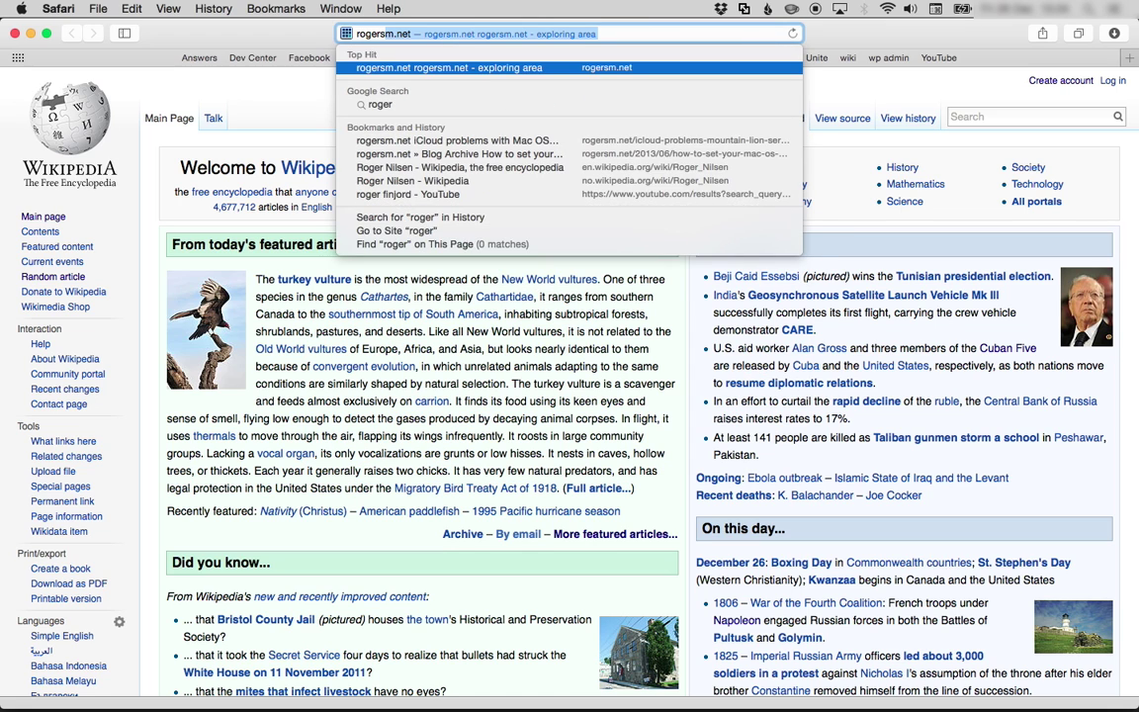
key("Return")
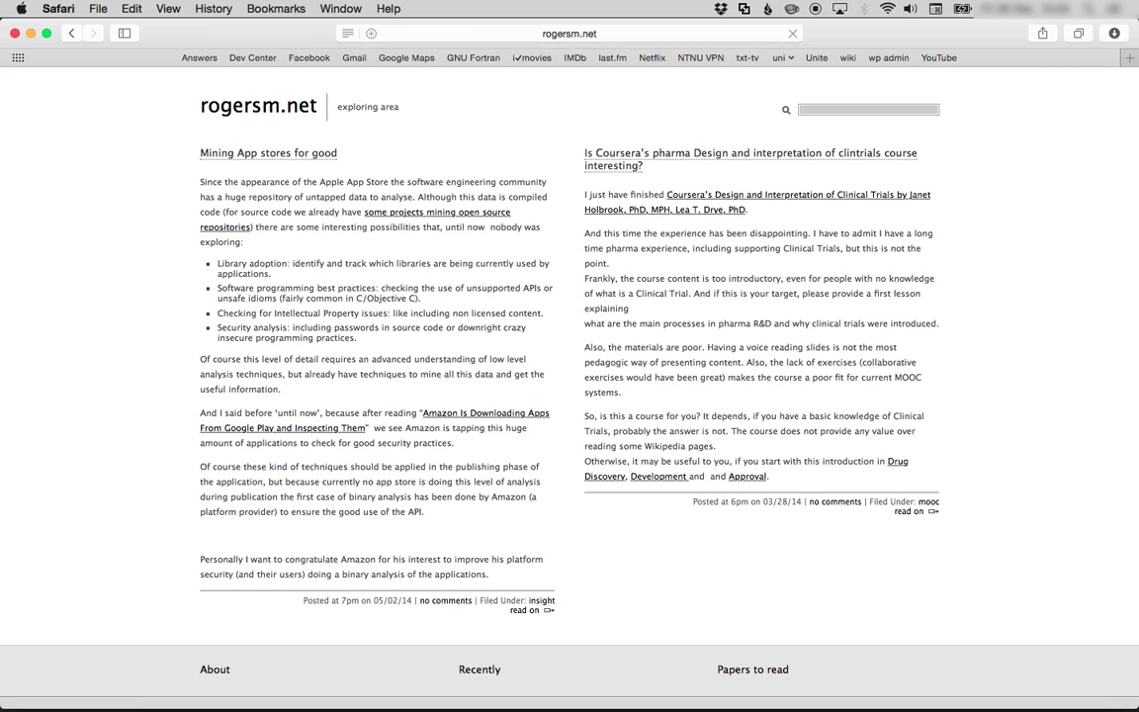
Open the serial-number post and iCloud walk-through, then start the Blank Board Serializer download
scroll(638, 268, "down", 8)
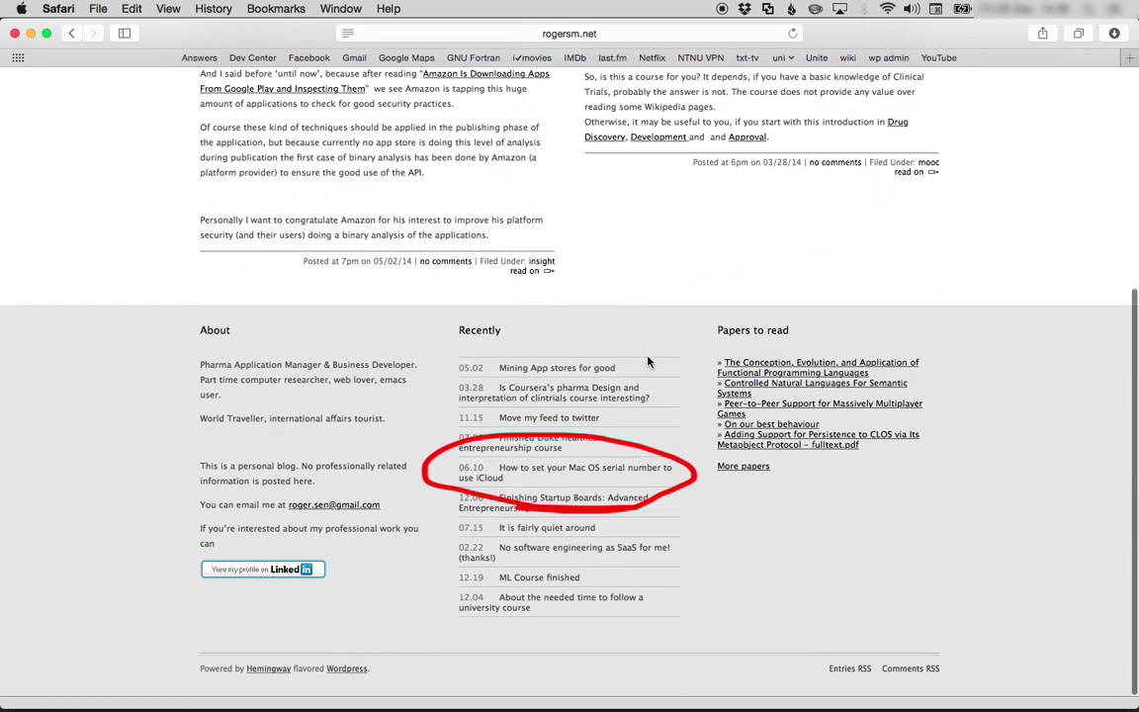
left_click(651, 470)
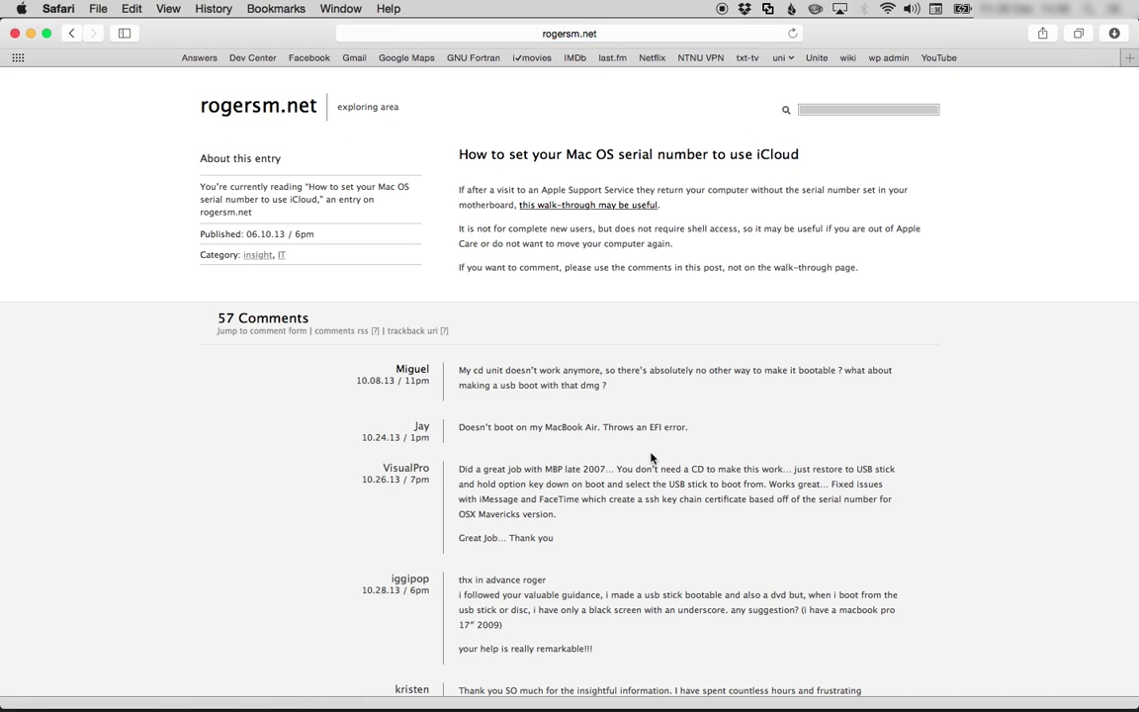
left_click(640, 204)
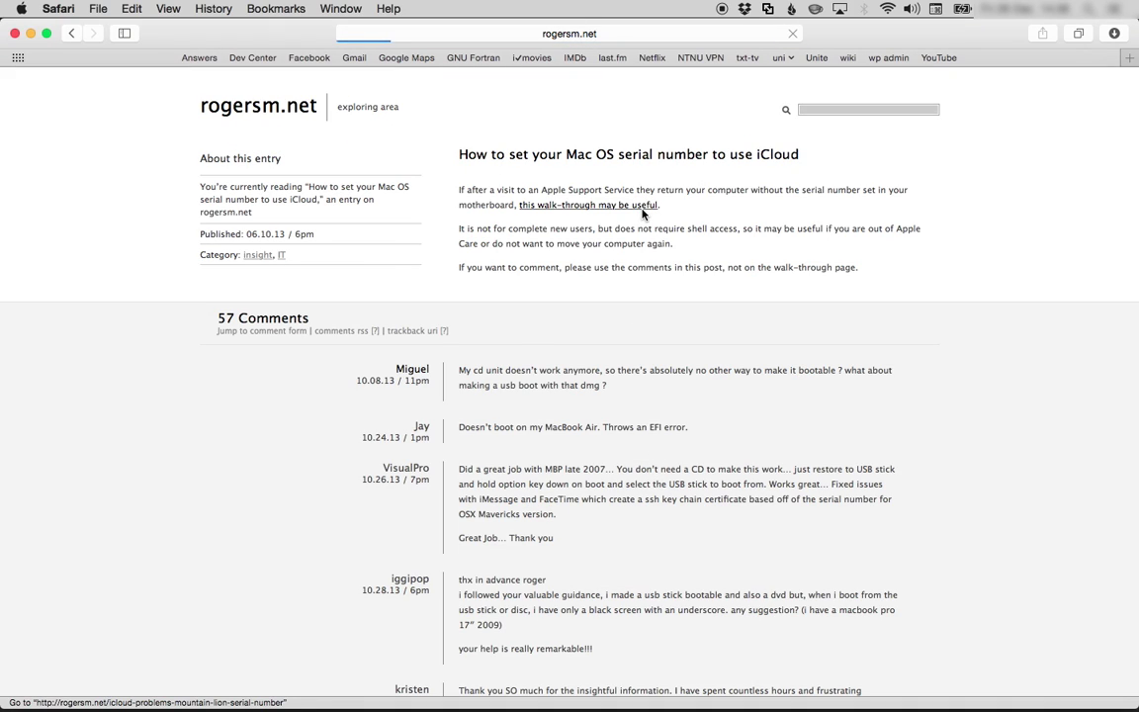
scroll(642, 214, "down", 5)
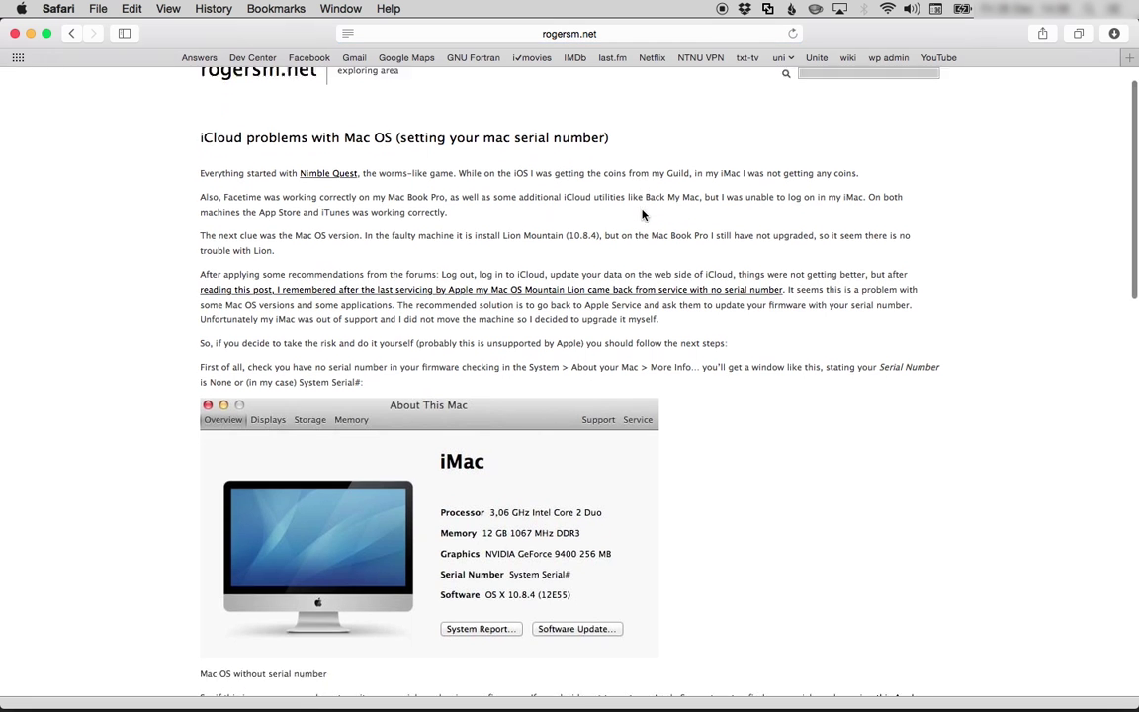
scroll(642, 215, "up", 4)
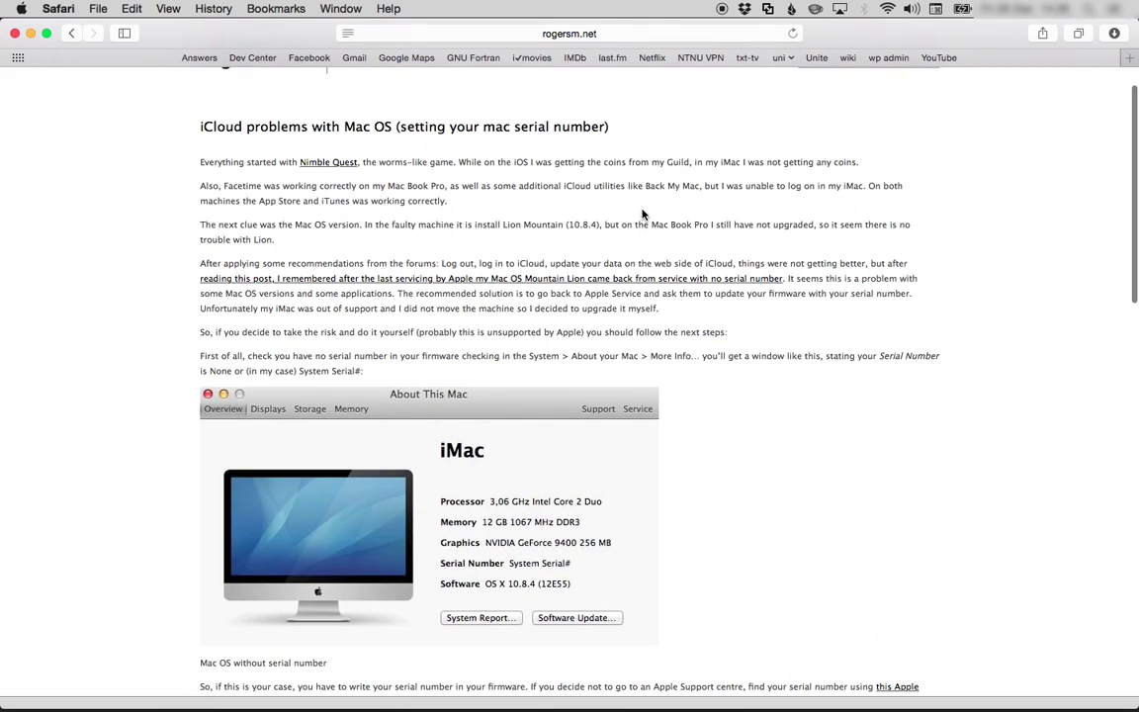
scroll(642, 214, "down", 13)
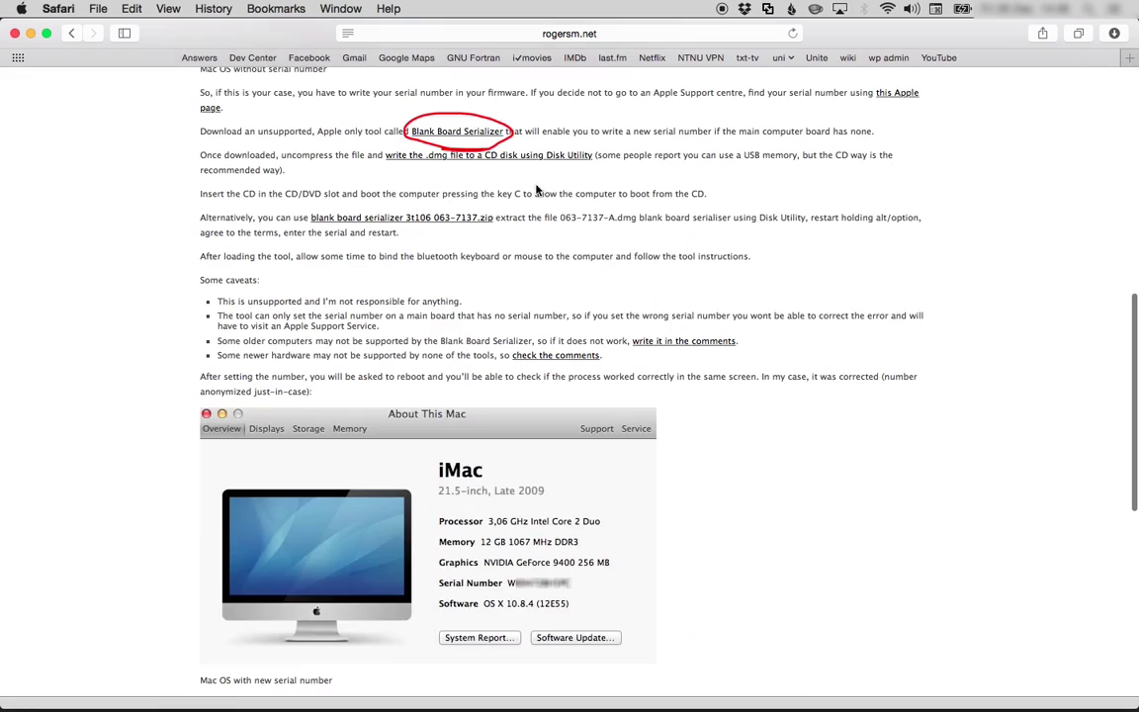
left_click(455, 135)
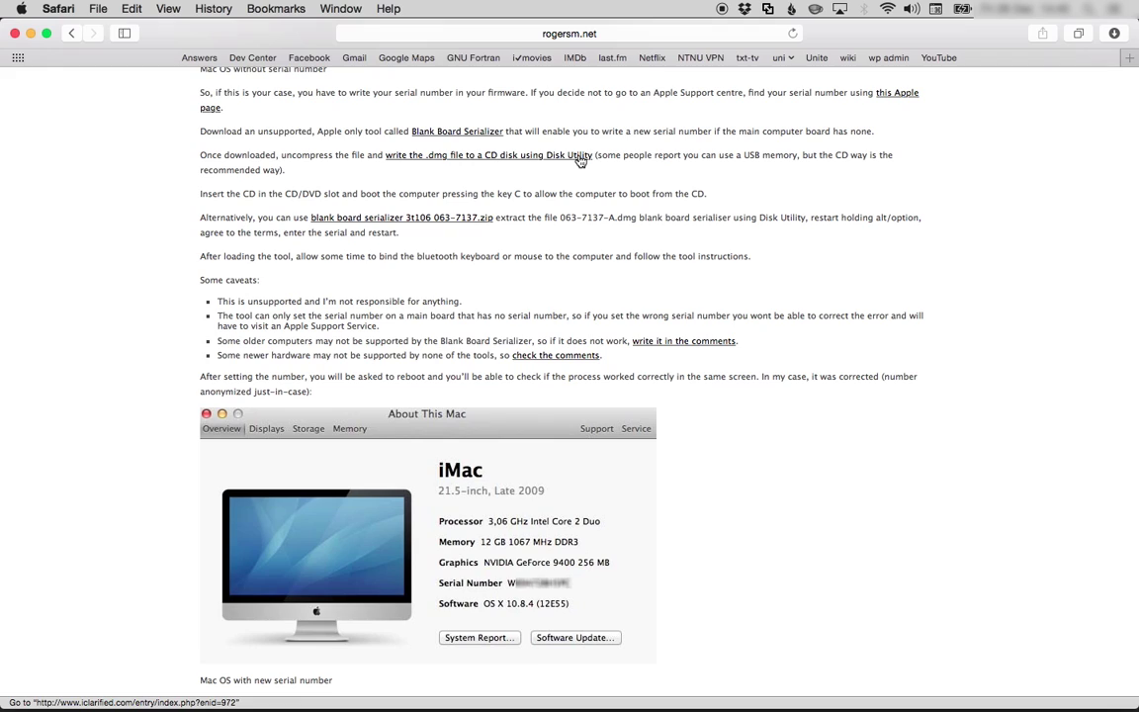
Launch Disk Utility and erase the 32.02 GB SanDisk Cruzer drive as MS-DOS (FAT) 'UNTITLED'
key("super+space")
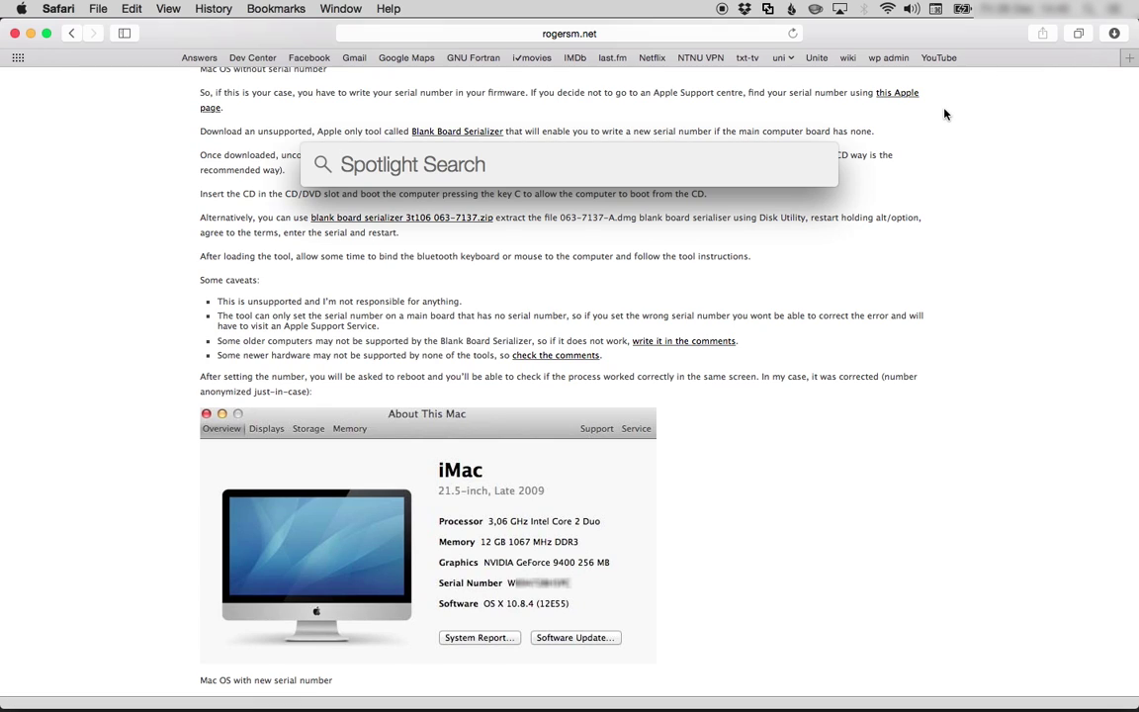
type("disk")
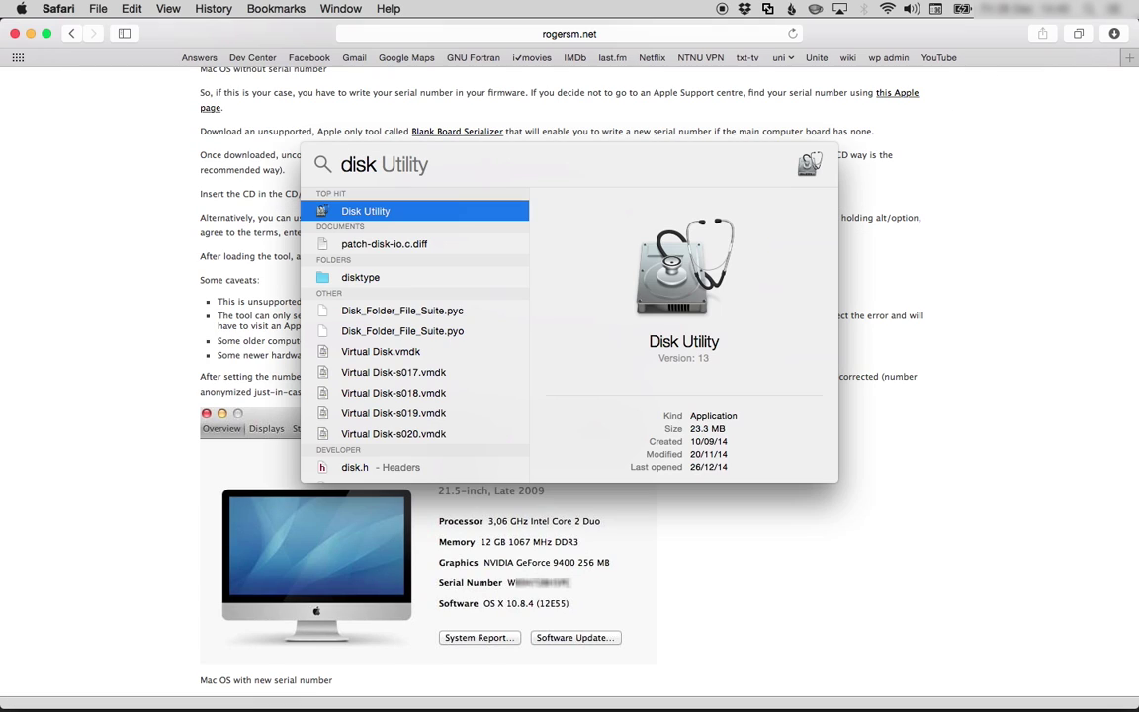
key("Return")
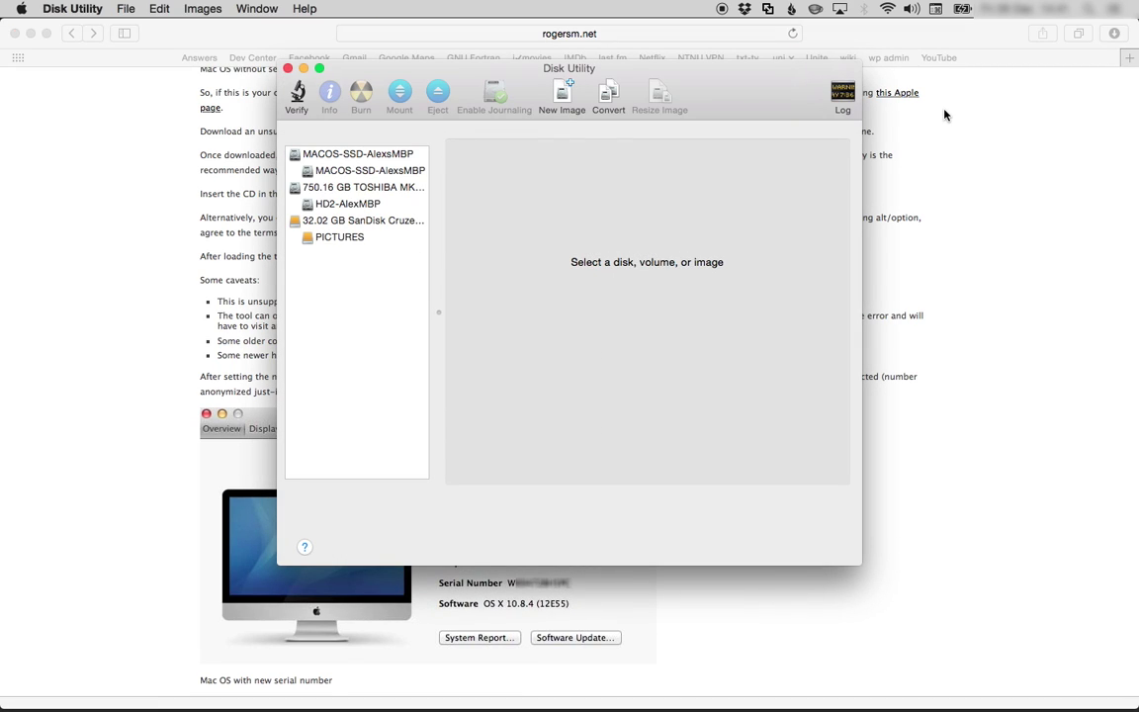
left_click(379, 220)
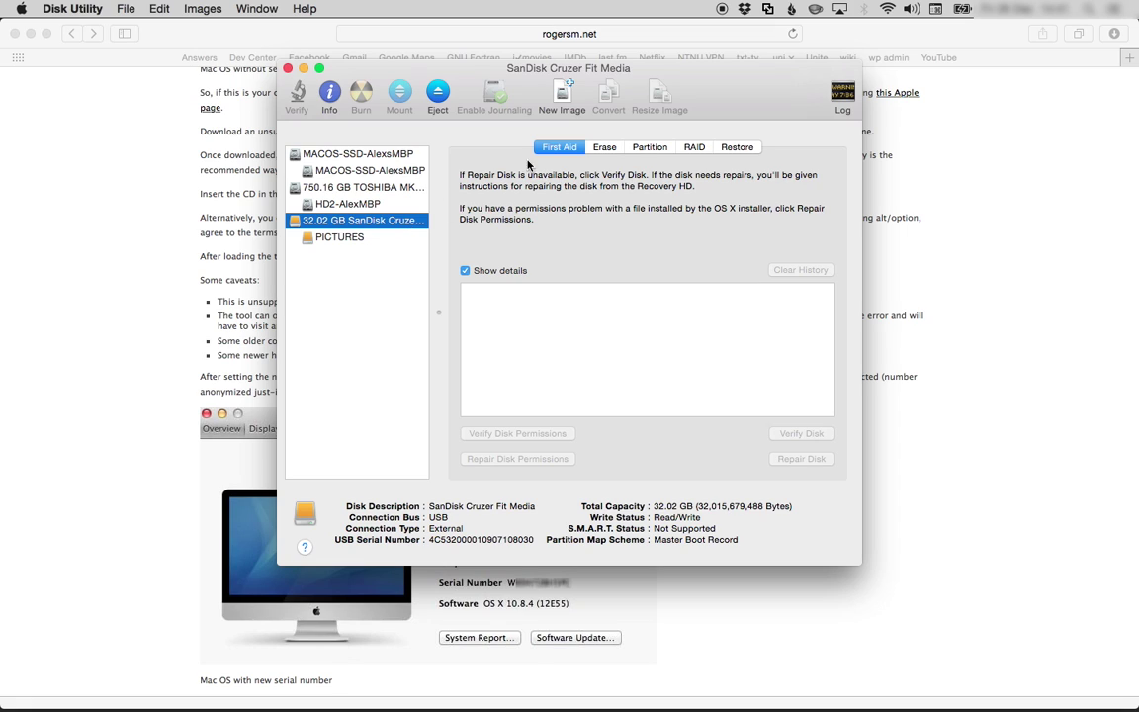
left_click(600, 148)
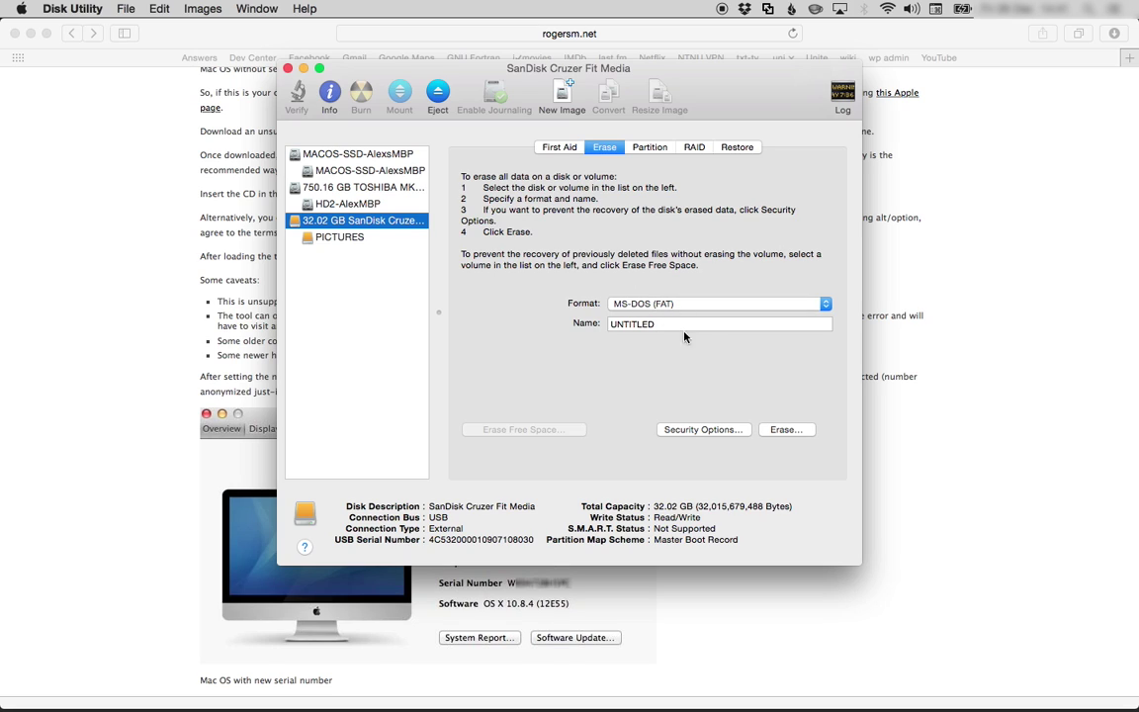
left_click(795, 434)
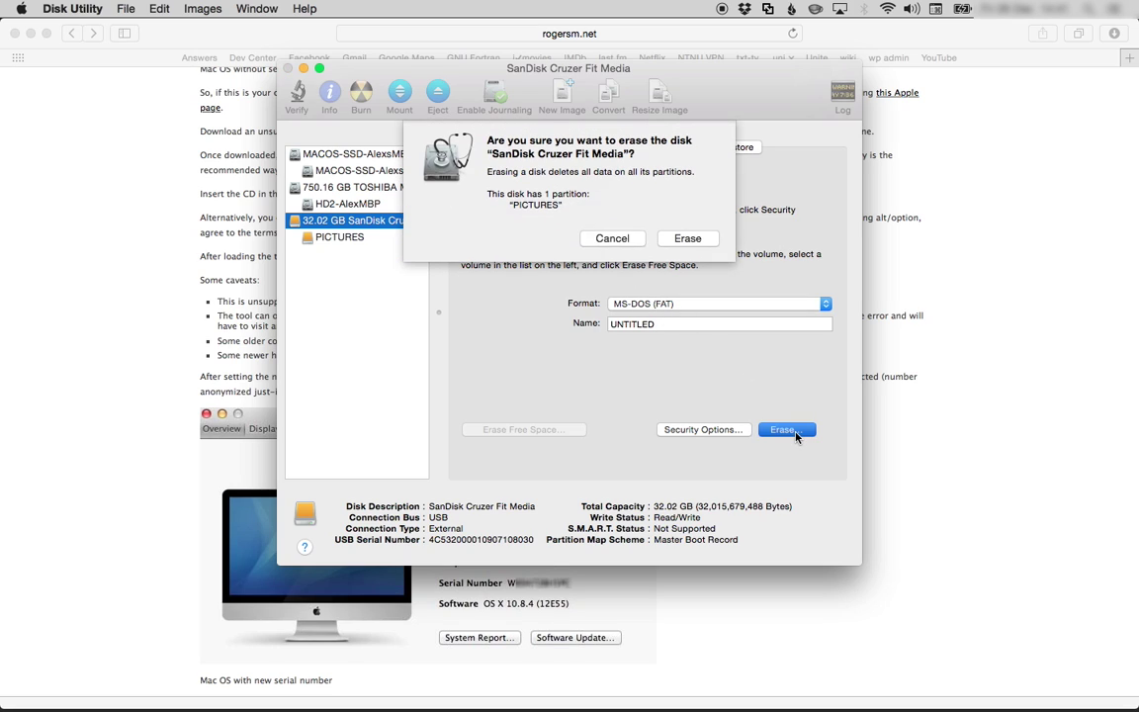
left_click(689, 240)
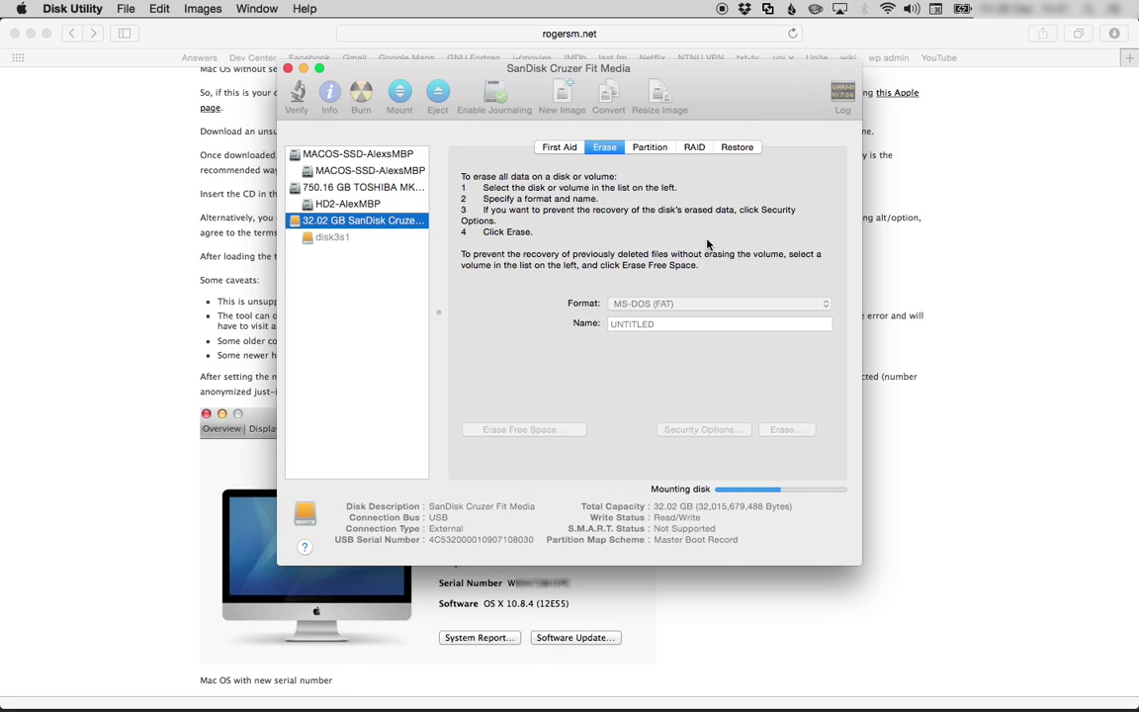
Drag _ssps_693-6430-01.dmg from Downloads' Blank Board Serializer folder into Disk Utility's disk list
key("super+Tab")
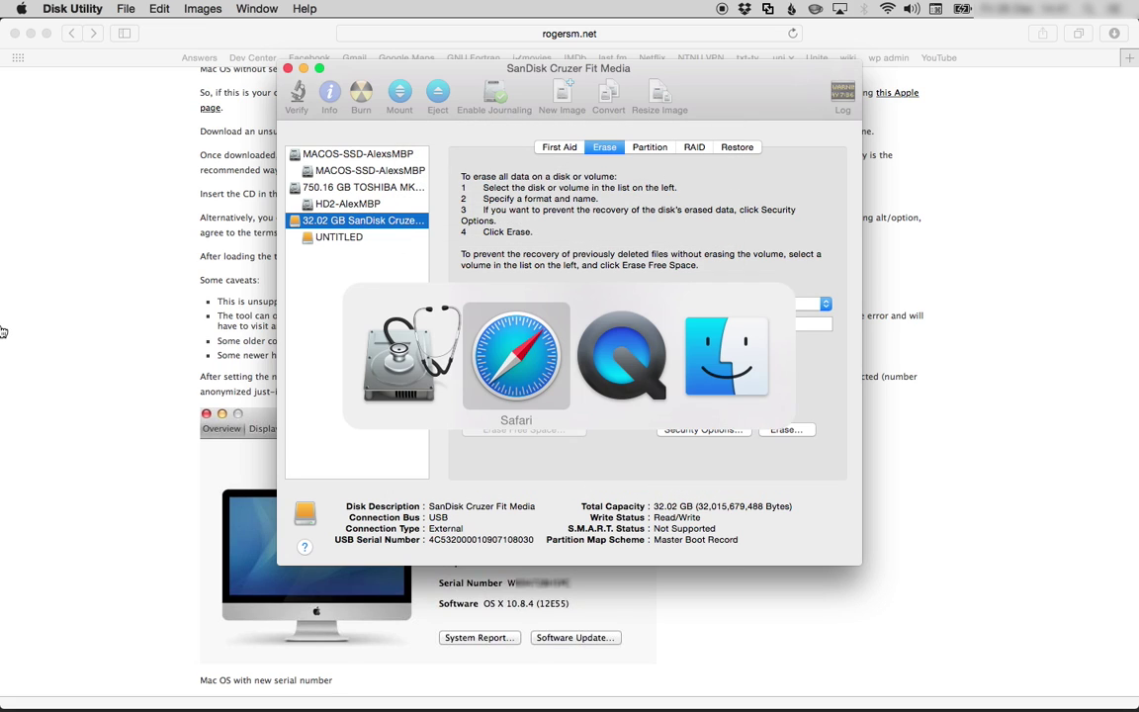
key("super+Tab")
key("super+Tab")
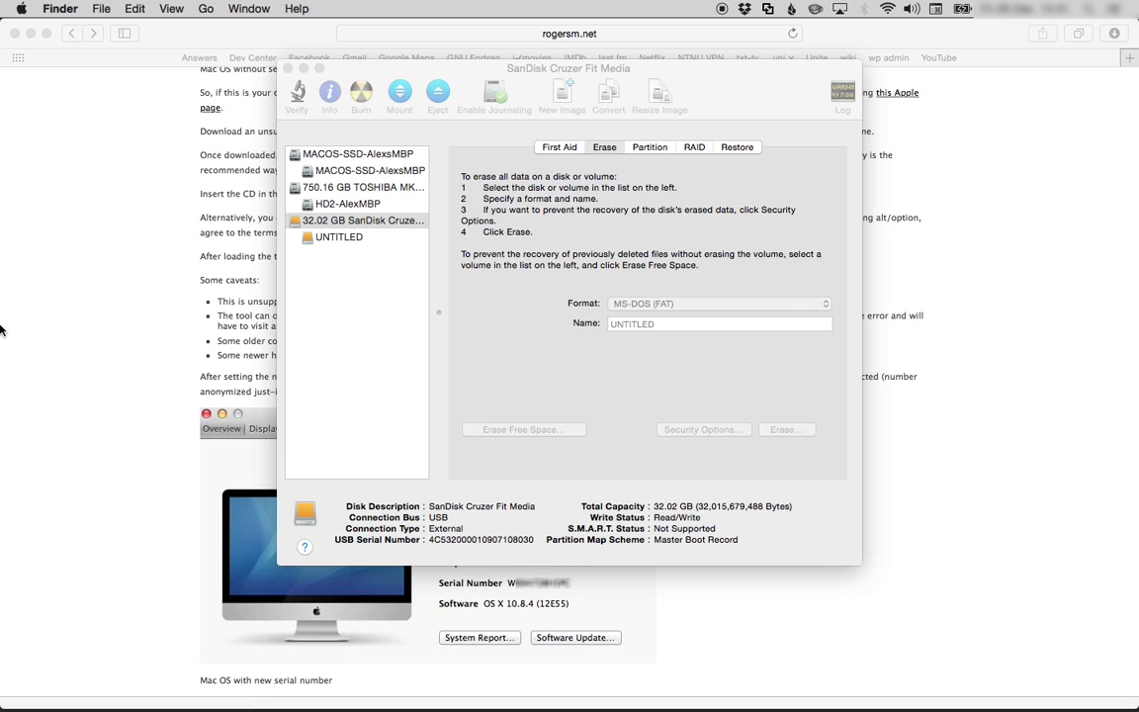
left_click(102, 9)
left_click(117, 31)
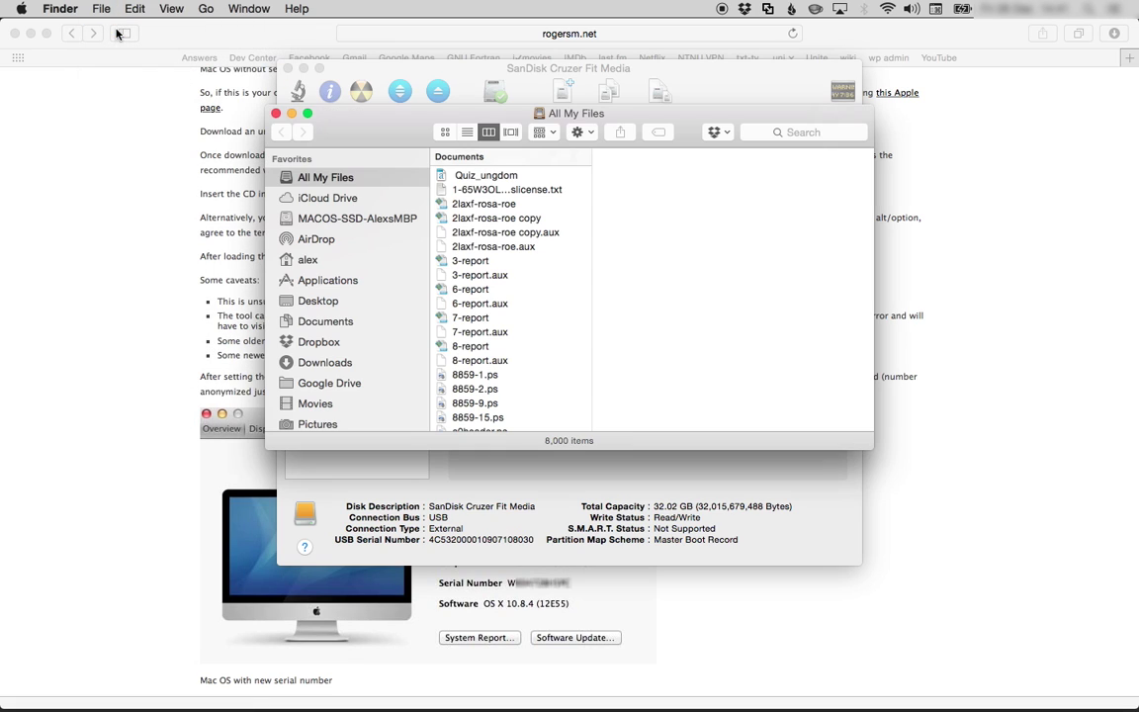
left_click_drag(405, 141, 704, 137)
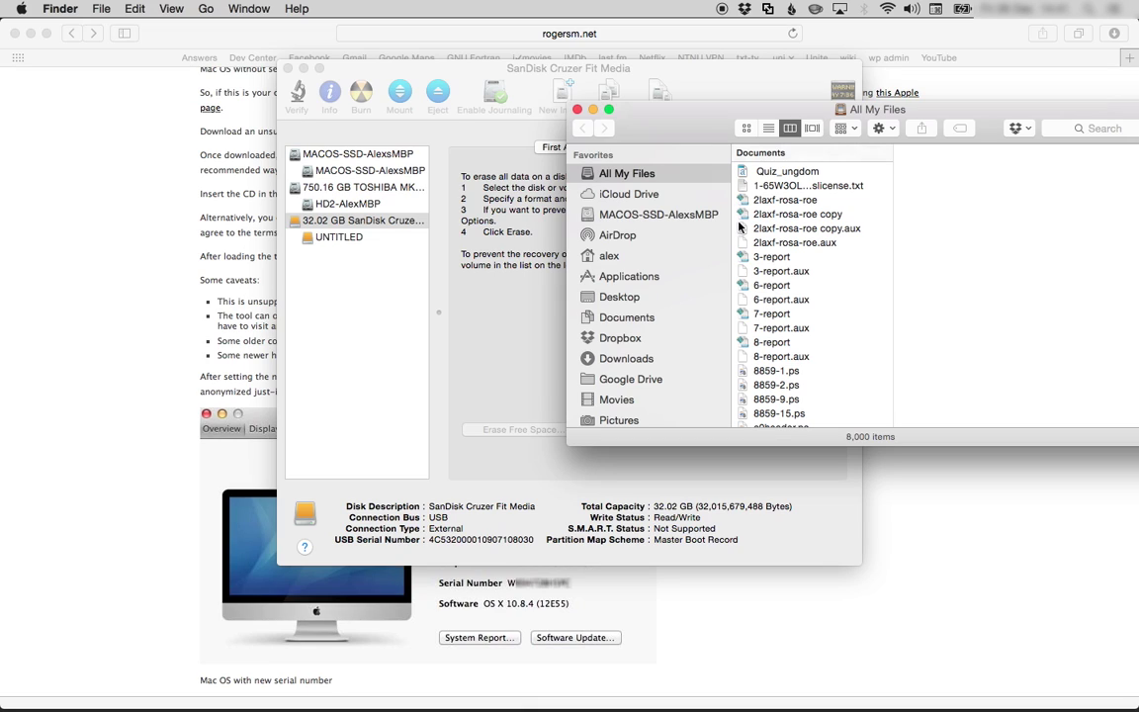
left_click(668, 358)
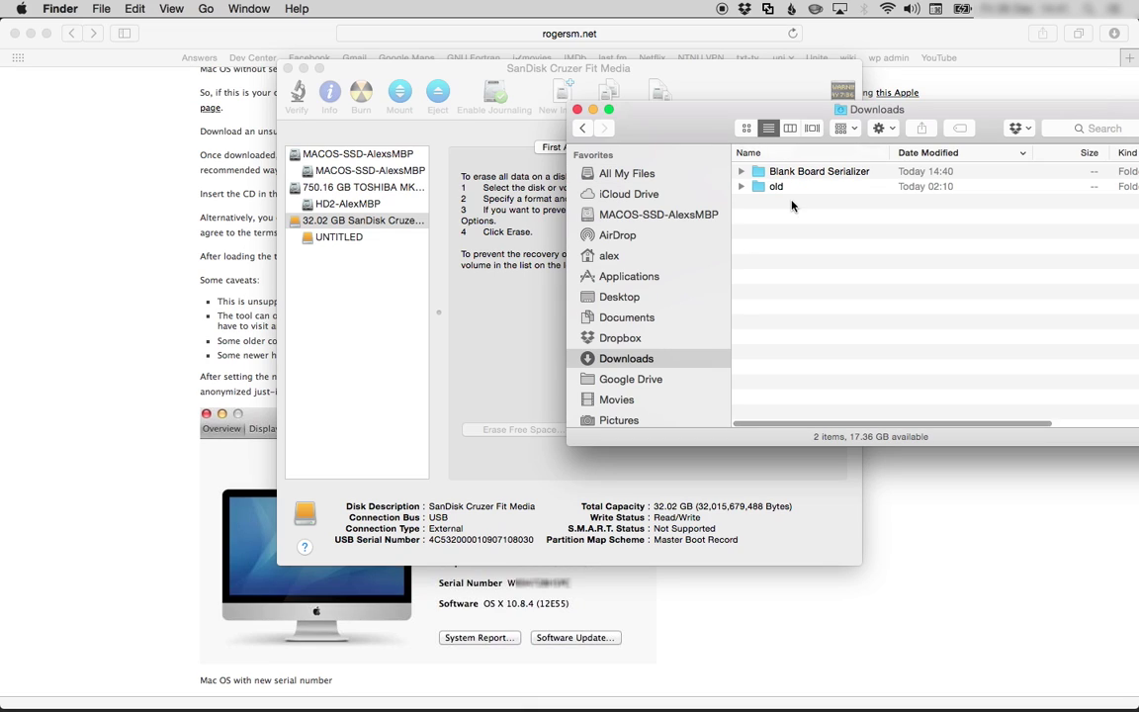
left_click(741, 172)
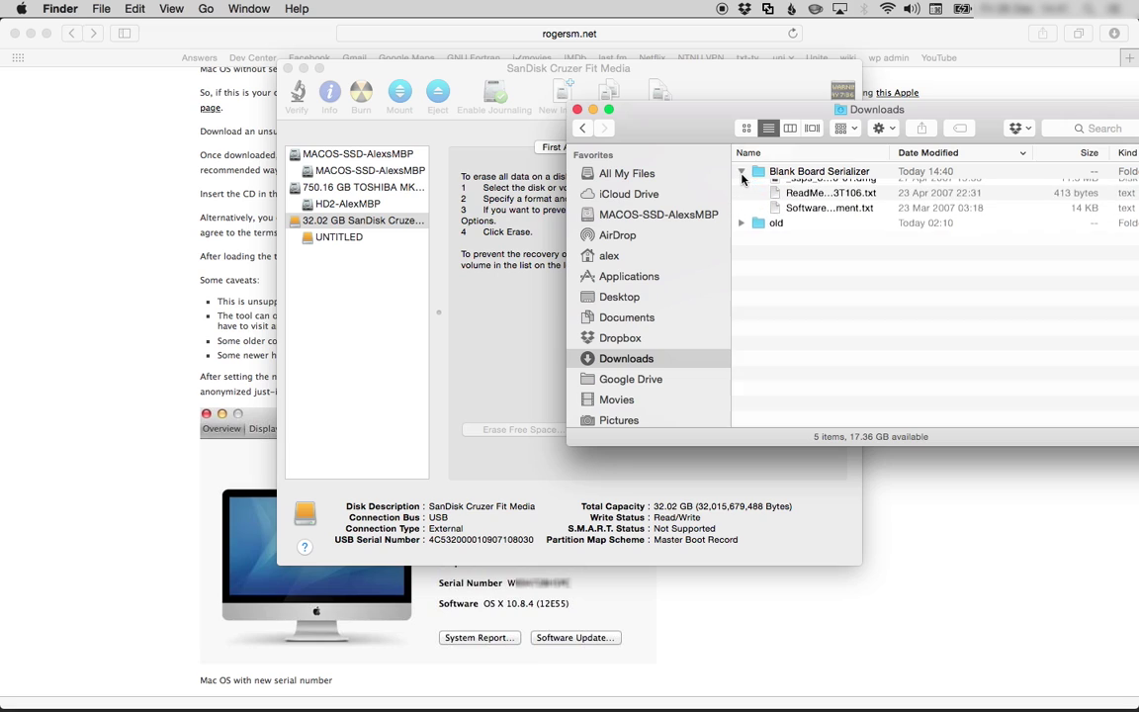
left_click_drag(777, 186, 739, 233)
key("super+Tab")
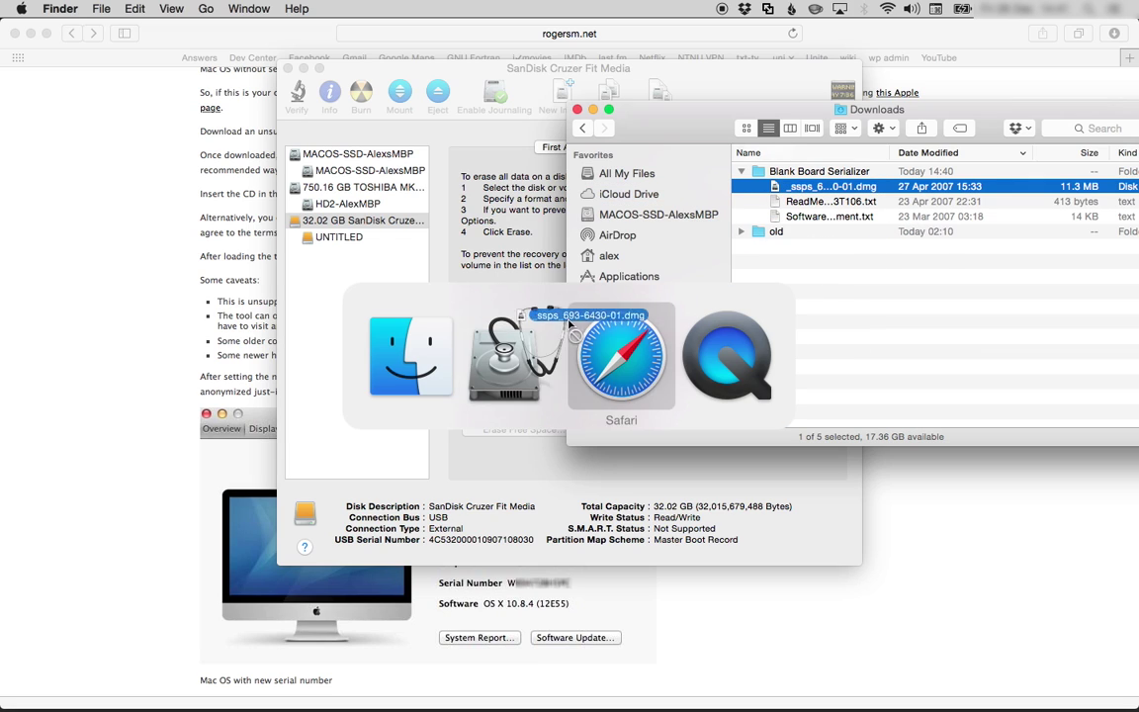
left_click_drag(570, 324, 499, 377)
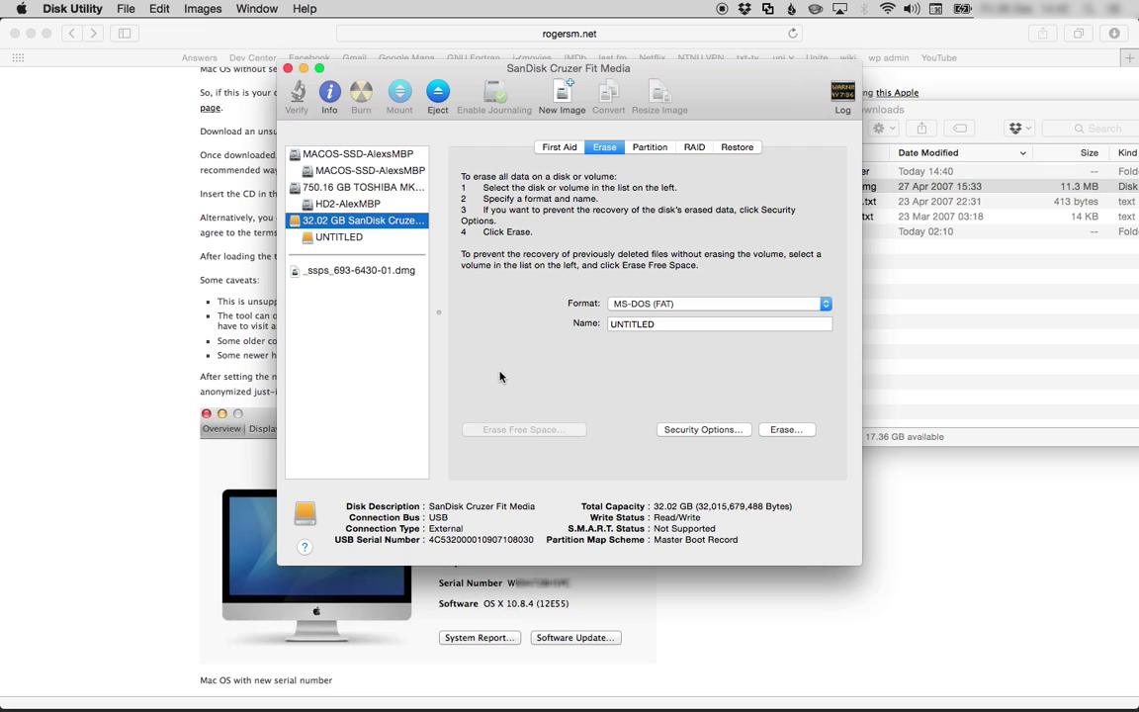
Restore _ssps_693-6430-01.dmg onto UNTITLED with the admin password, then restart the Mac
left_click(360, 270)
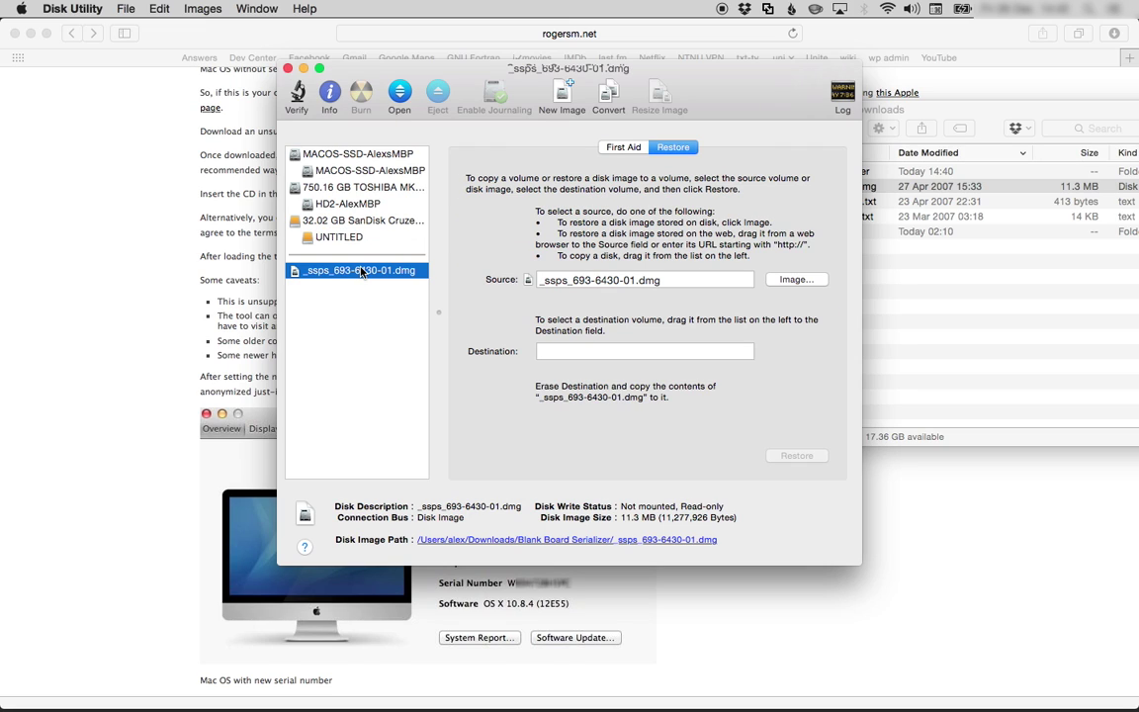
left_click_drag(346, 245, 620, 357)
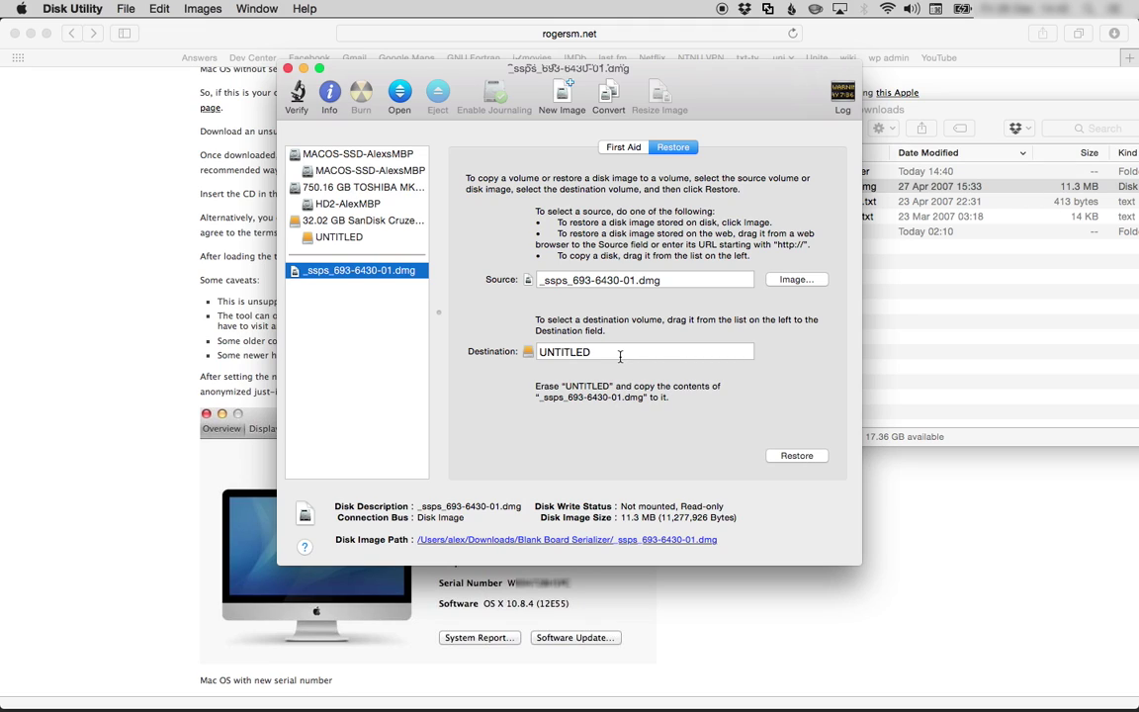
left_click(819, 456)
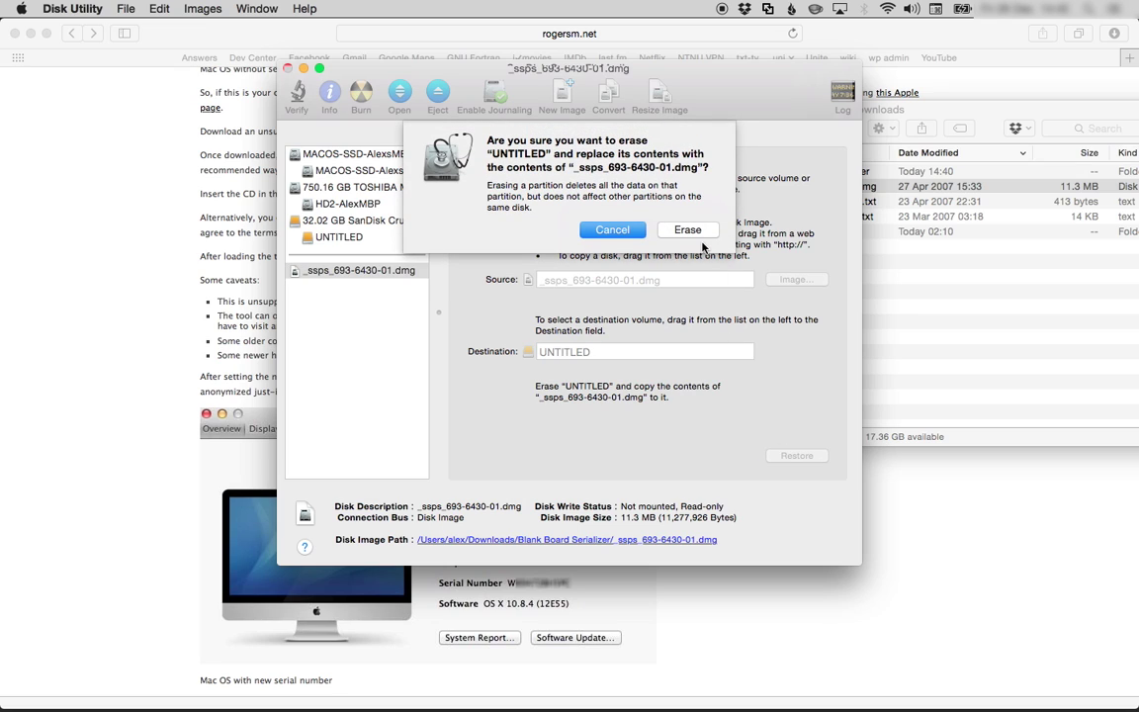
left_click(686, 229)
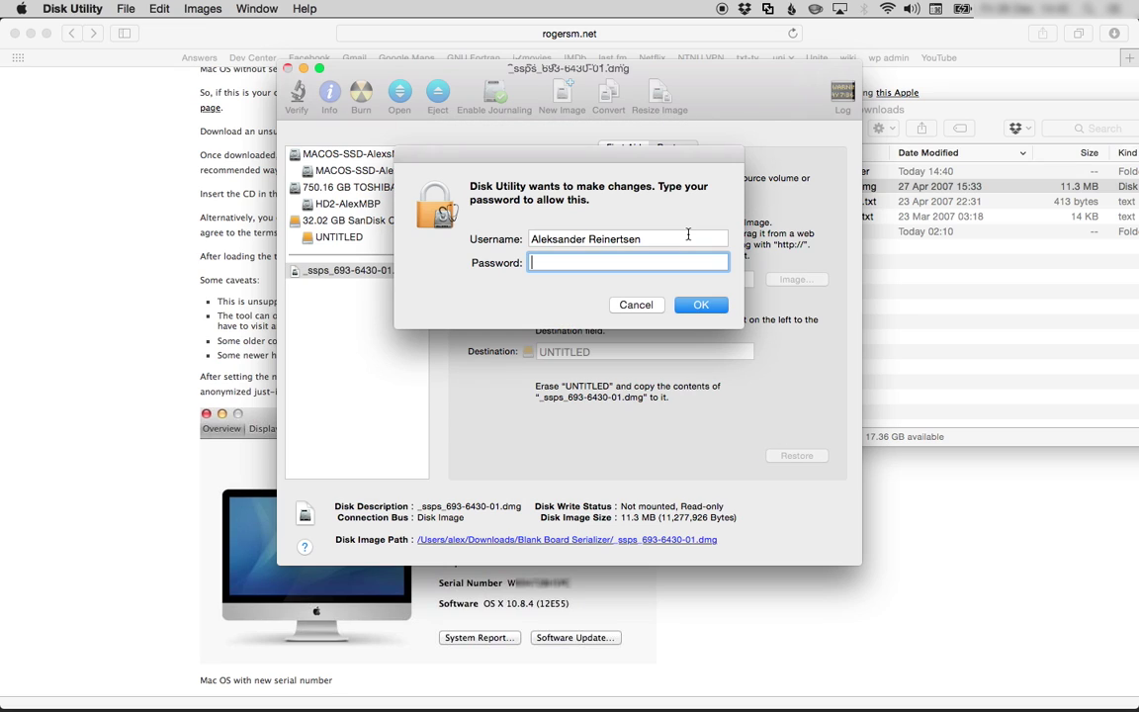
type("•••••••")
key("Return")
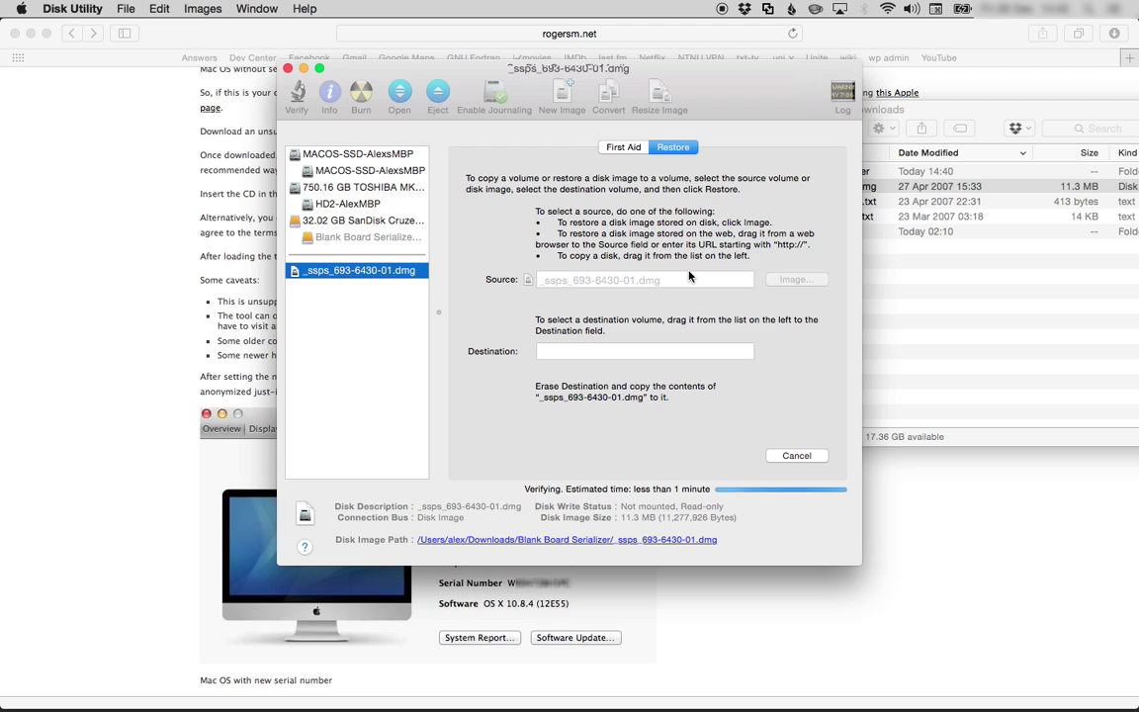
left_click(20, 14)
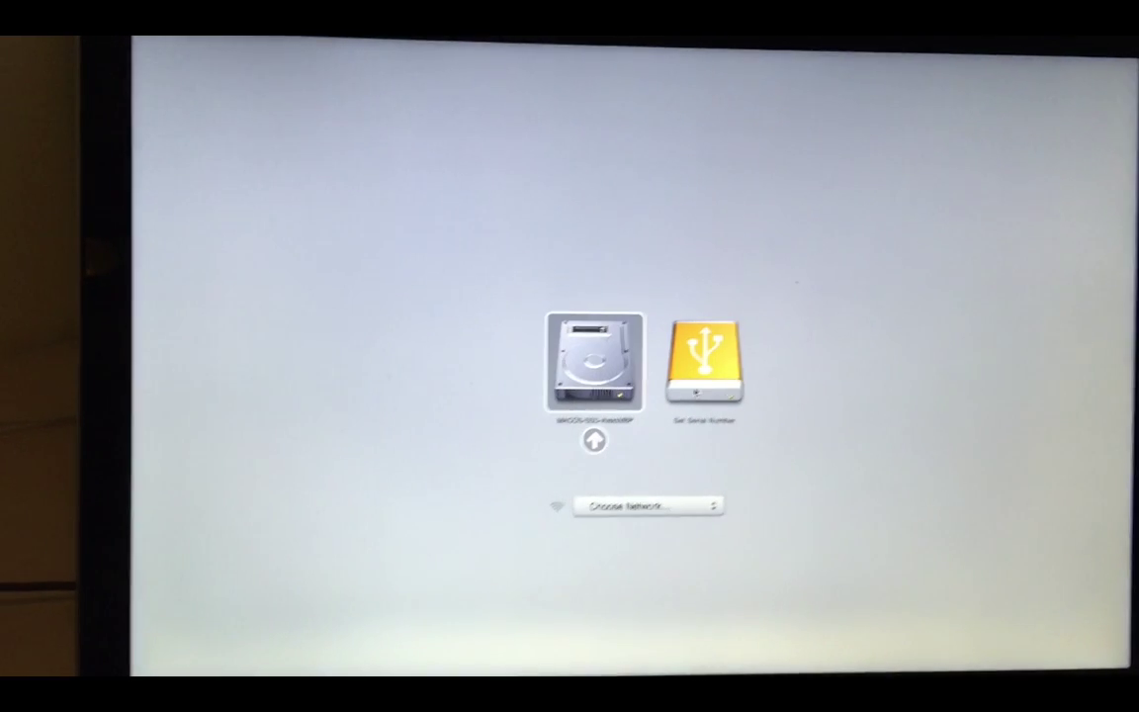
Boot from the yellow USB 'Set Serial Number' drive in Startup Manager
left_click(697, 366)
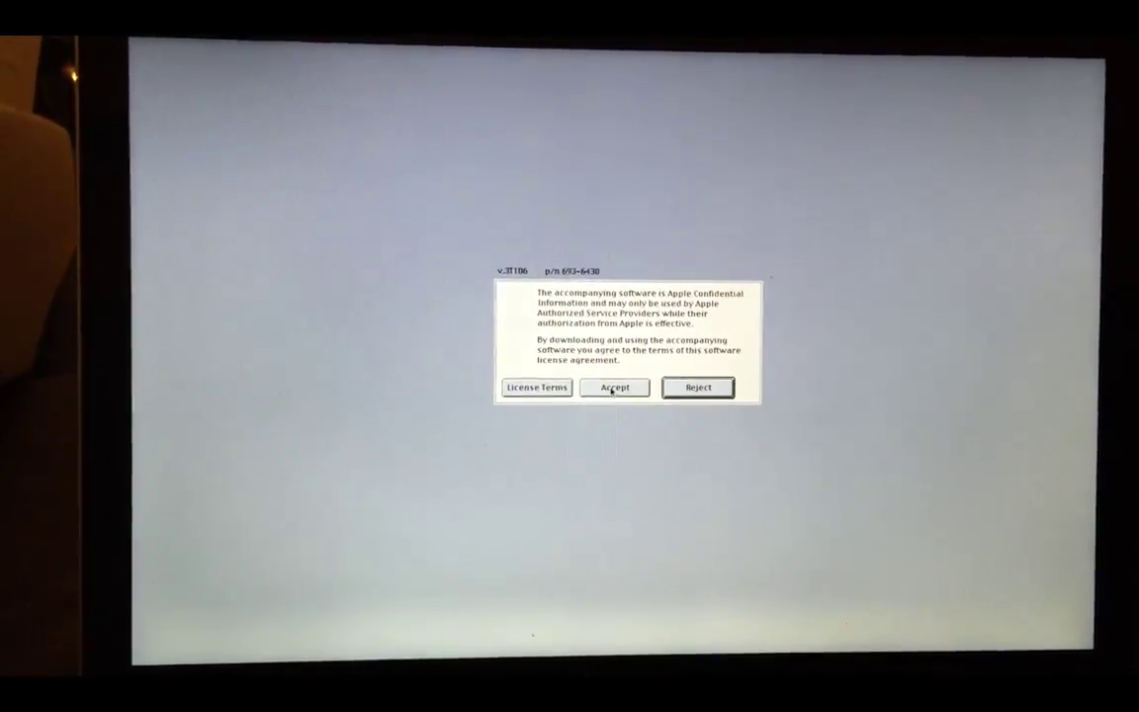
Accept the license, enter and confirm the Mac's serial number, and write it to the board
left_click(613, 387)
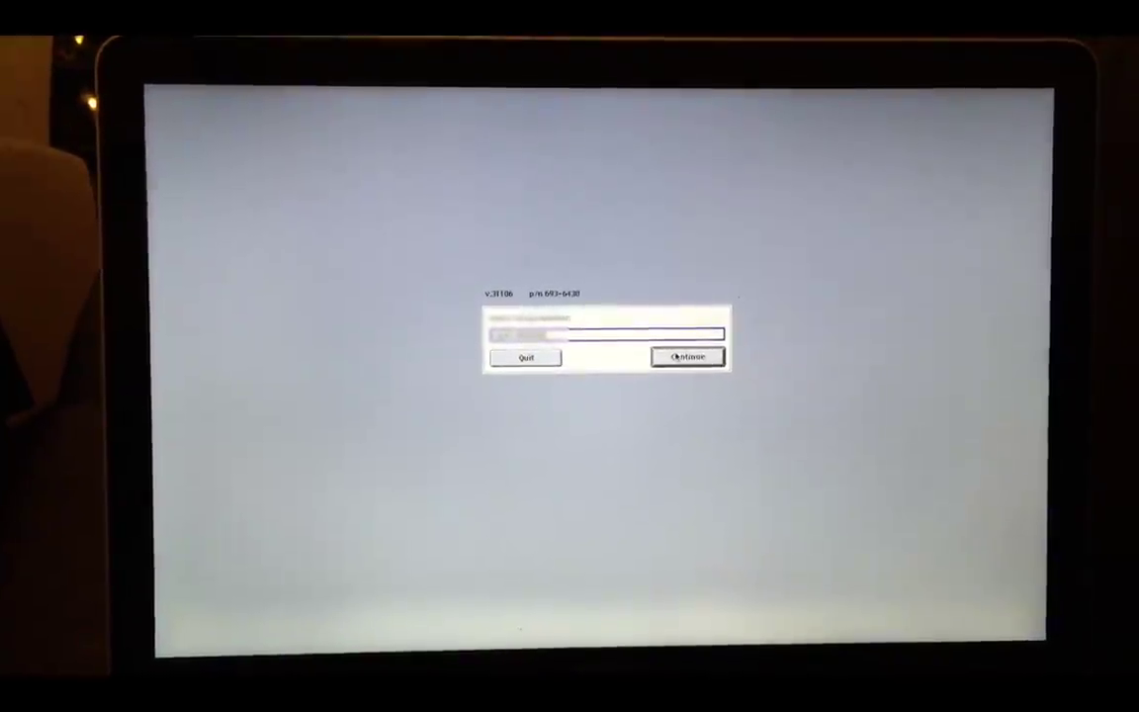
left_click(671, 353)
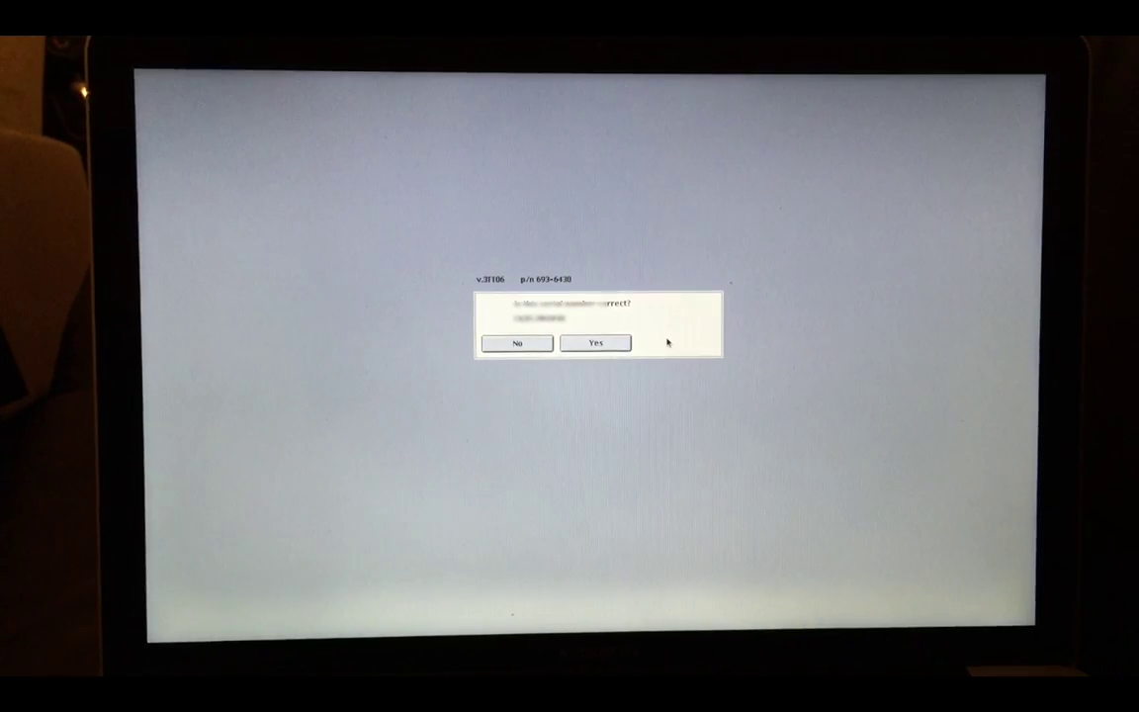
left_click(613, 342)
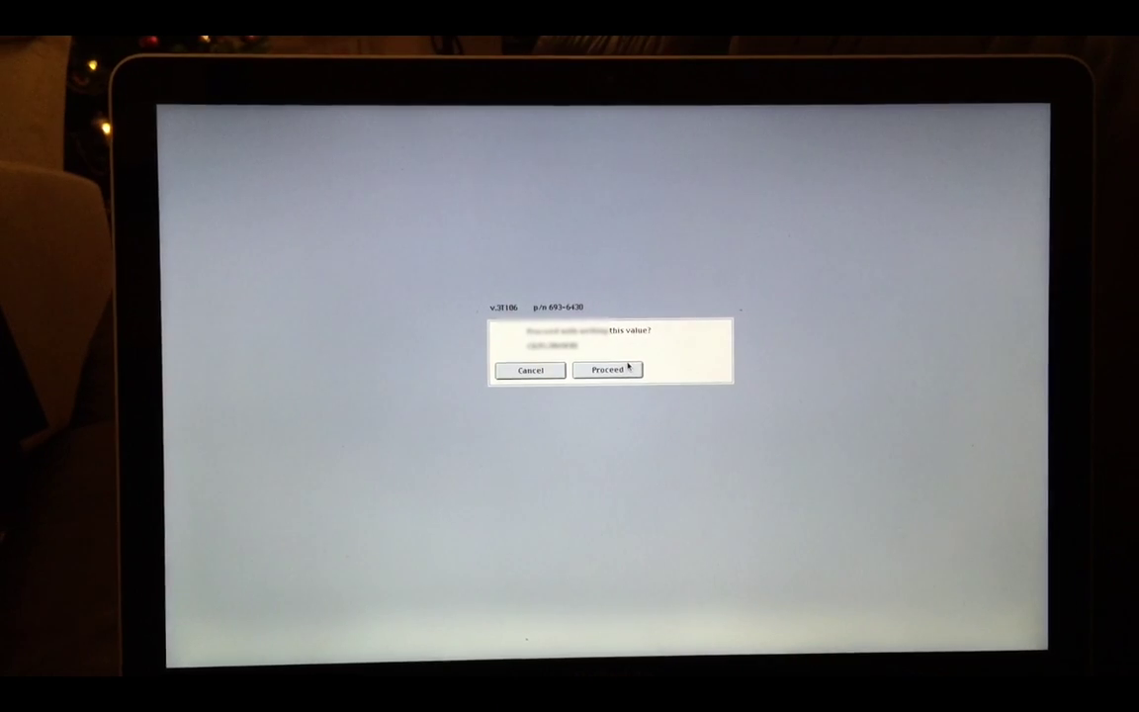
left_click(633, 373)
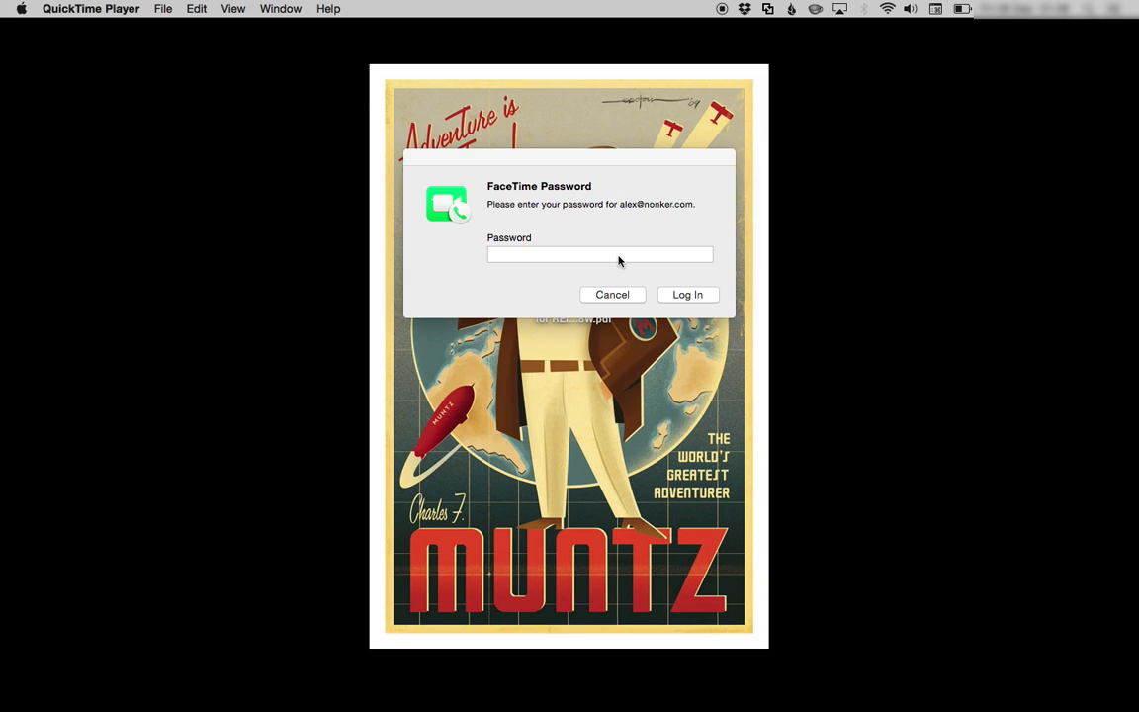
Enter the account password in the FaceTime prompt and log in
left_click(650, 252)
type("•••••••••••••")
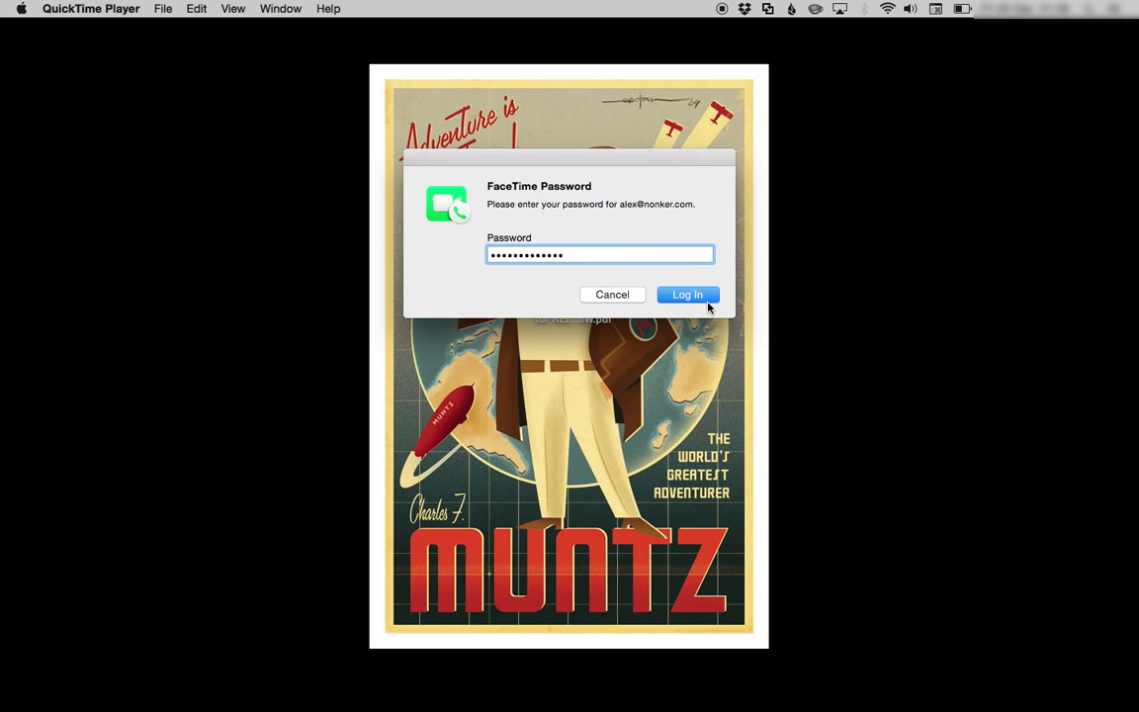
left_click(711, 299)
Enter the account password in the following iCloud sign-in prompts and submit it
type("••••••••••••••")
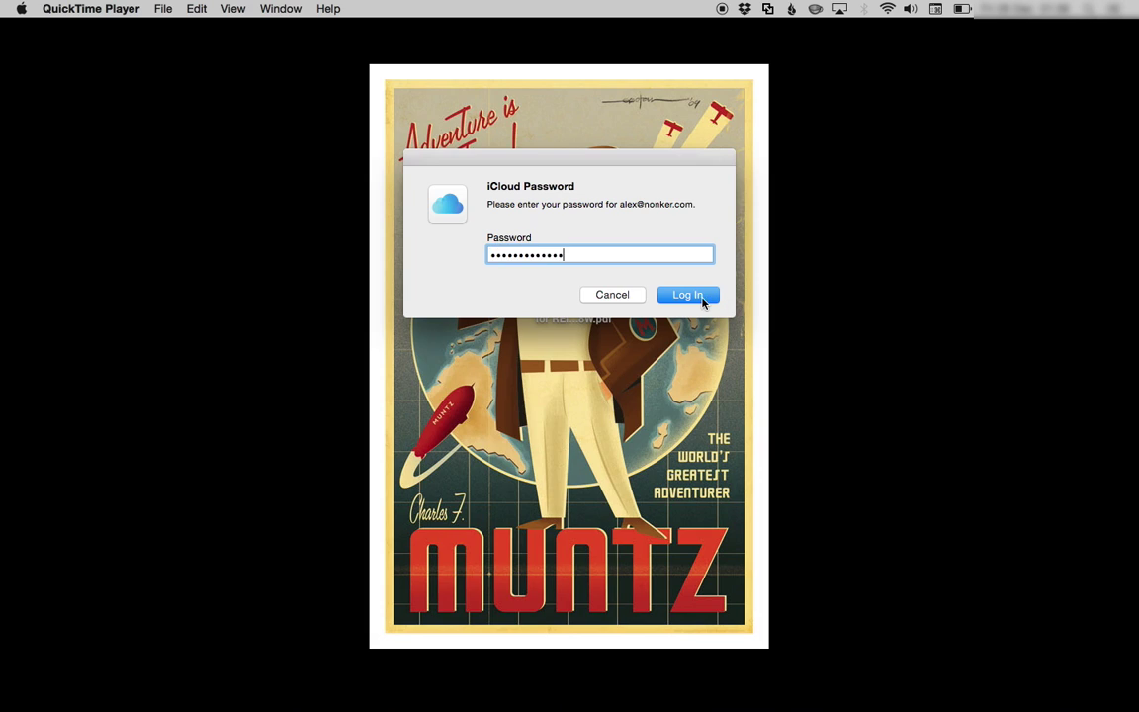
left_click(685, 297)
type("••••••••")
left_click(685, 296)
type("••••••")
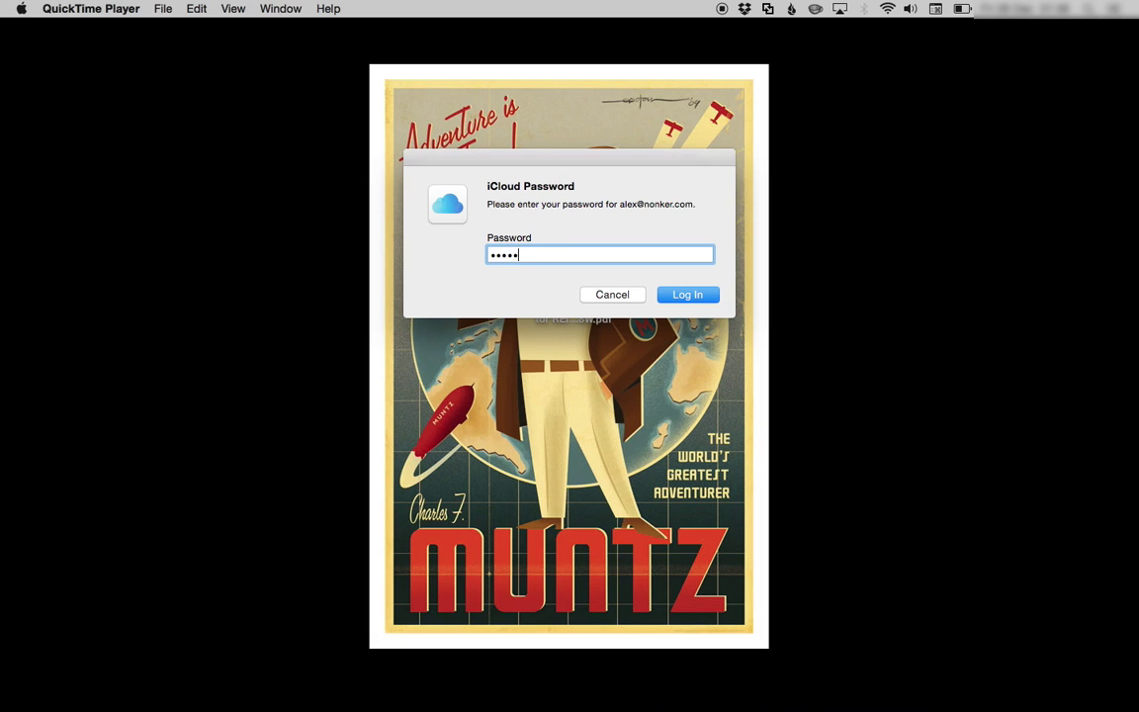